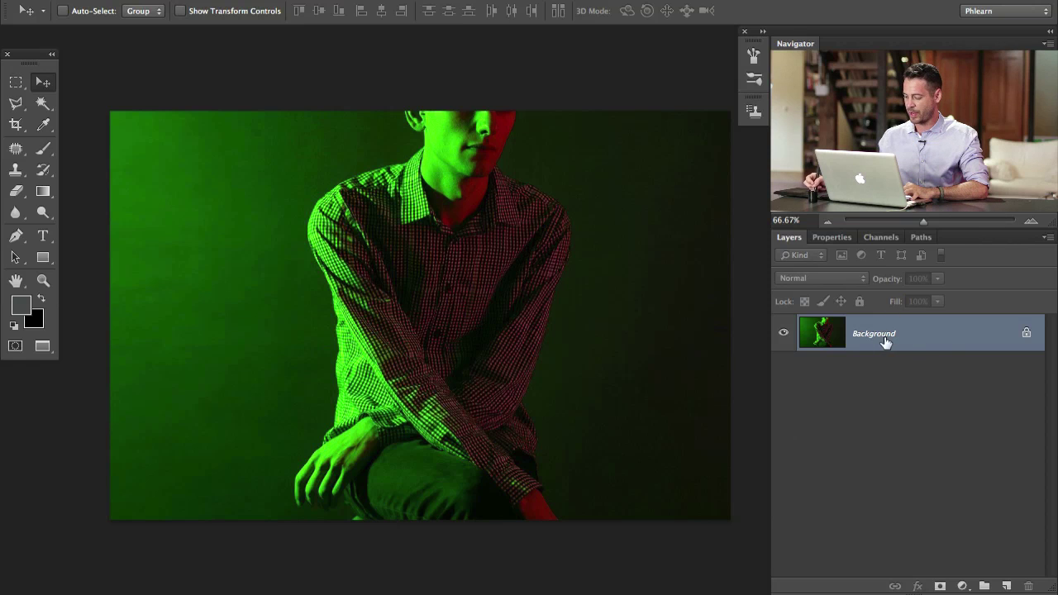
Step: Add an inverted duplicate of the Background layer in Color blend mode and compare the image with and without it
key("ctrl+j")
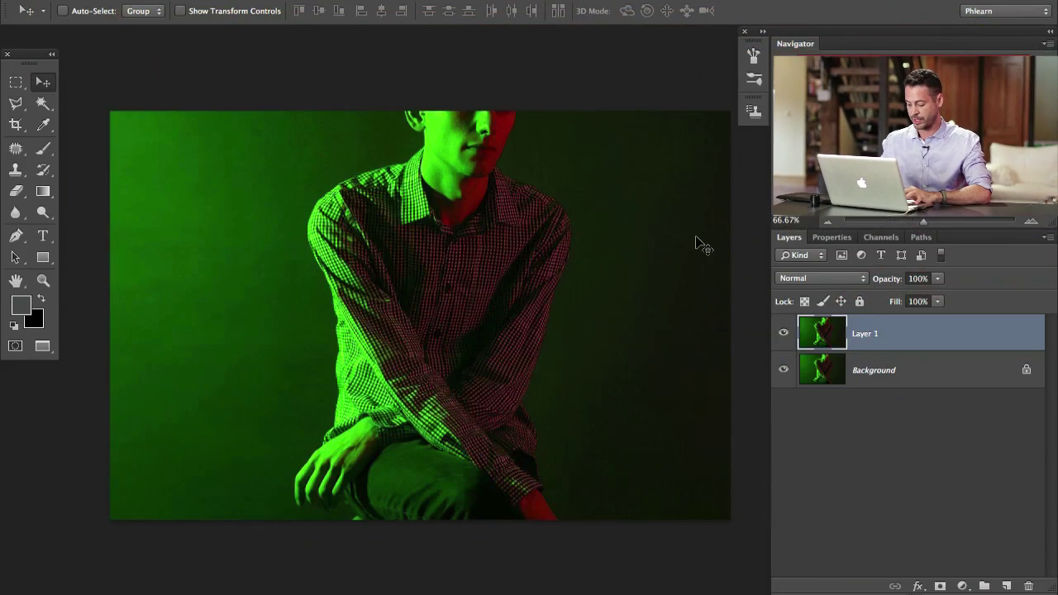
key("super+i")
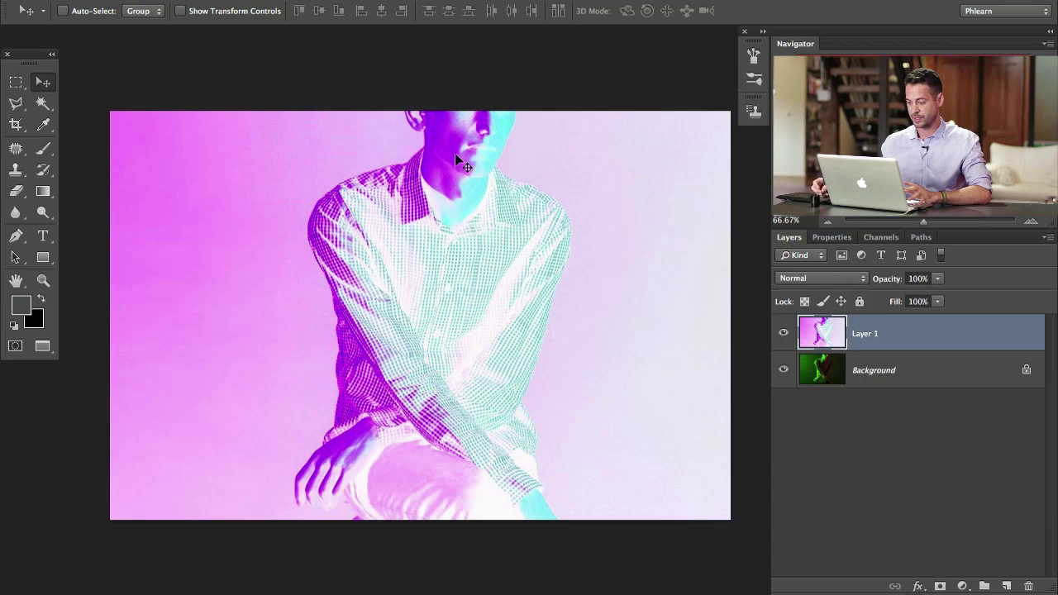
left_click(826, 278)
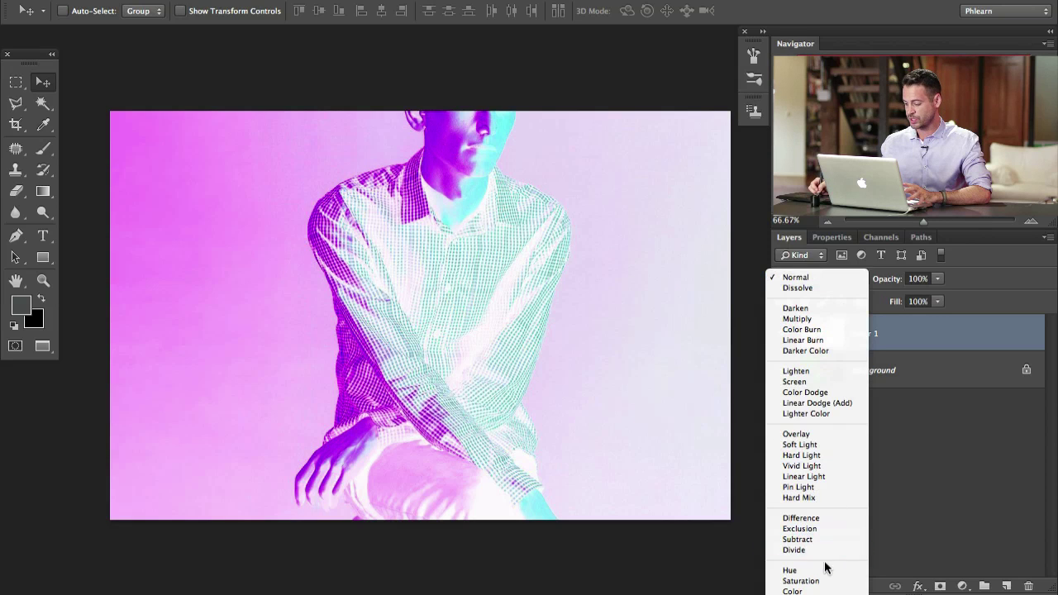
left_click(818, 592)
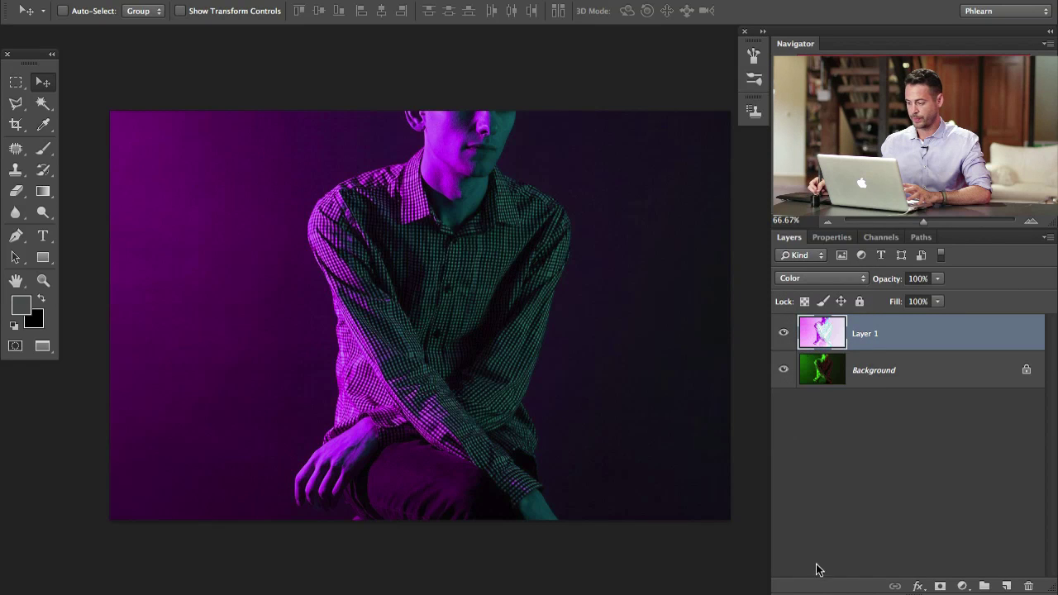
left_click(783, 335)
left_click(783, 335)
left_click(784, 335)
left_click(784, 335)
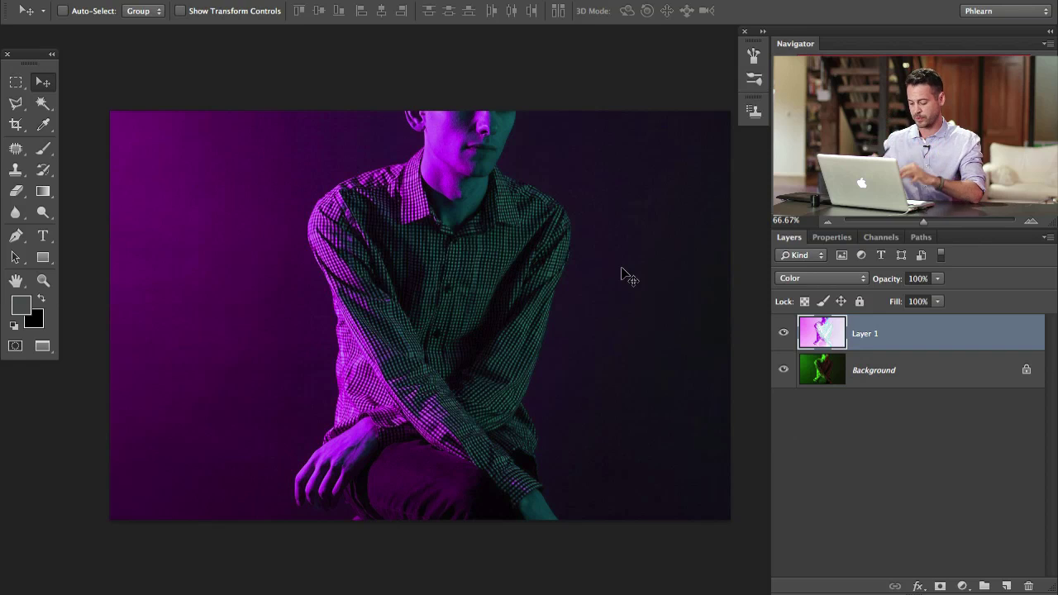
Step: Set Layer 1's opacity to 50% and compare the image with the layer shown and hidden
key("5")
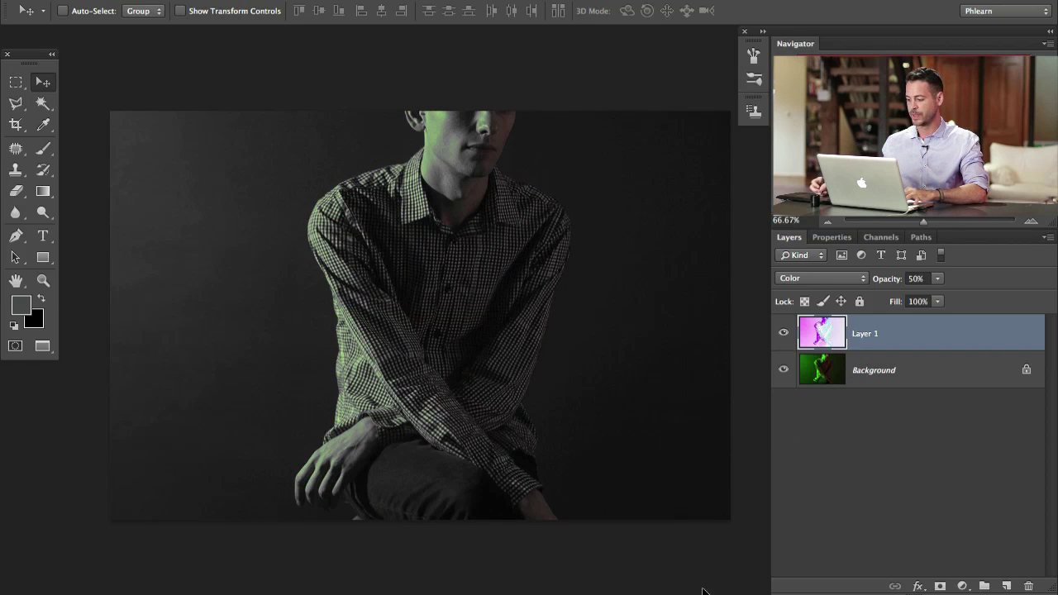
left_click(782, 337)
left_click(783, 334)
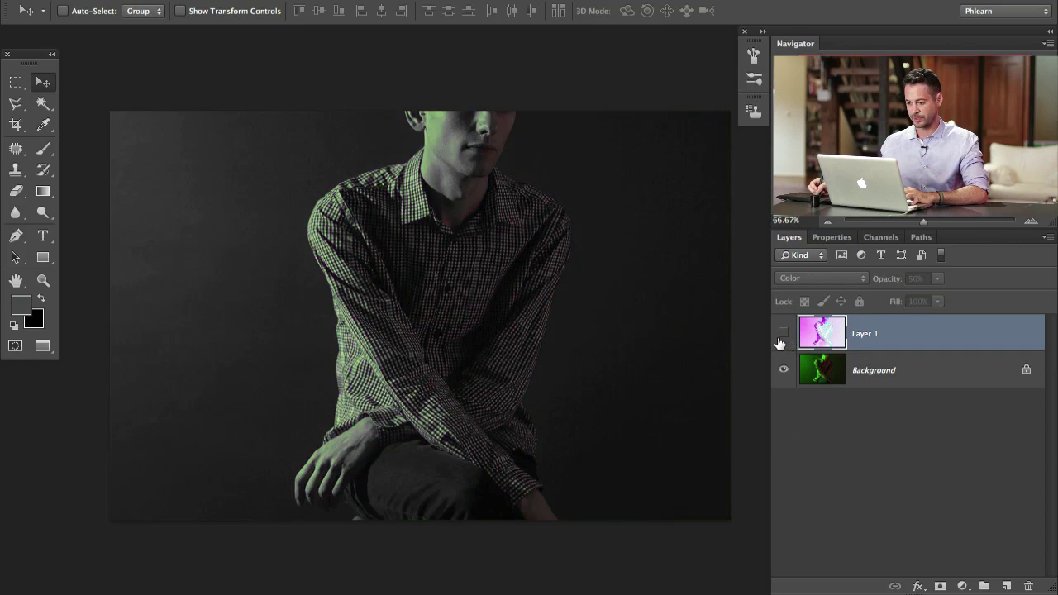
left_click(783, 334)
left_click(783, 334)
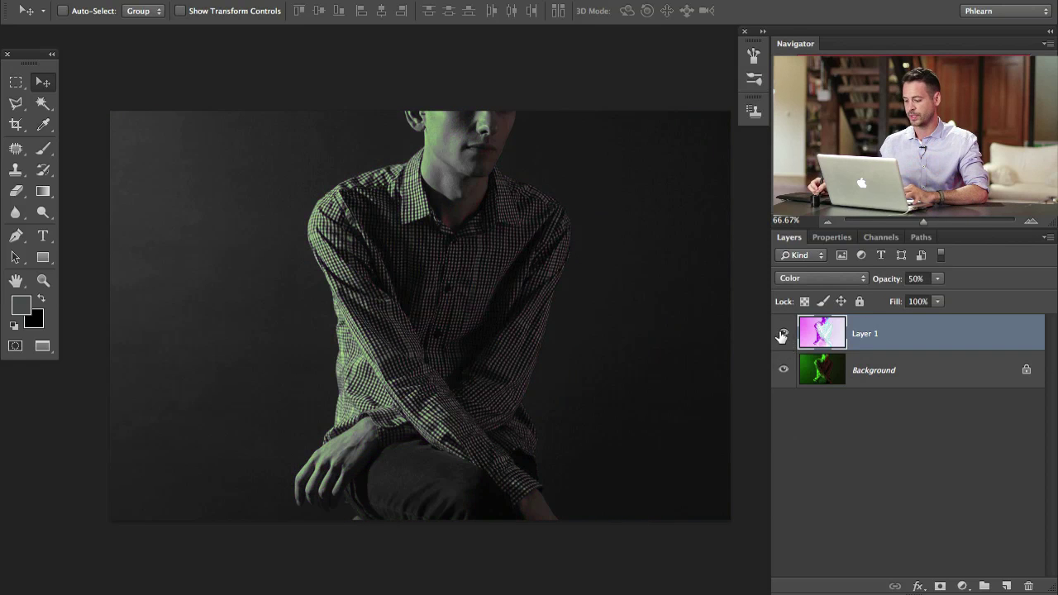
left_click_drag(579, 378, 647, 360)
left_click(789, 332)
left_click(782, 333)
left_click(782, 333)
left_click(783, 333)
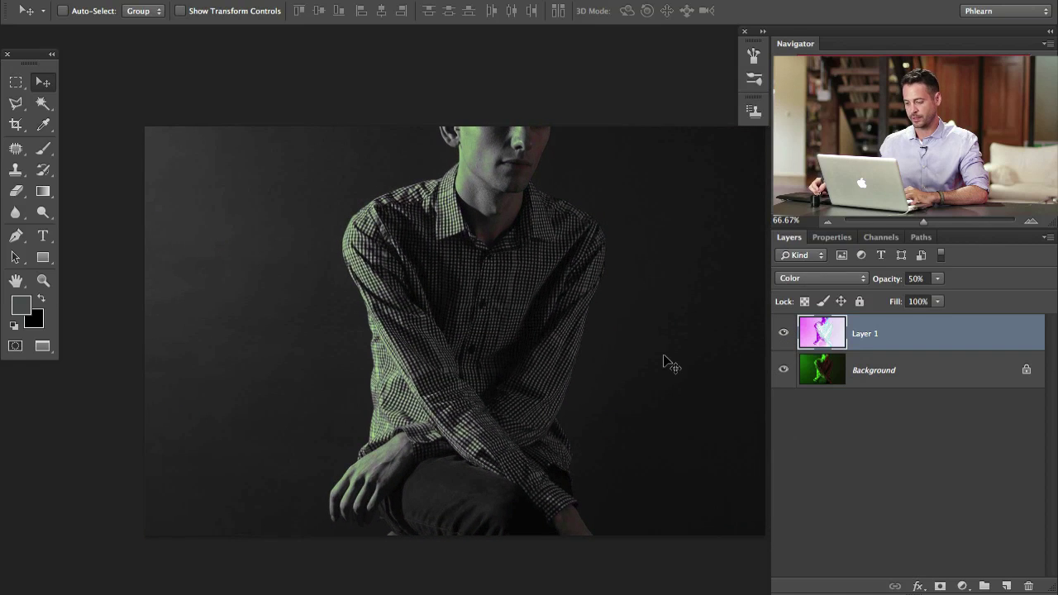
Step: In Layer 1's advanced blending options, exclude the red channel from blending
double_click(926, 342)
left_click_drag(633, 350, 672, 359)
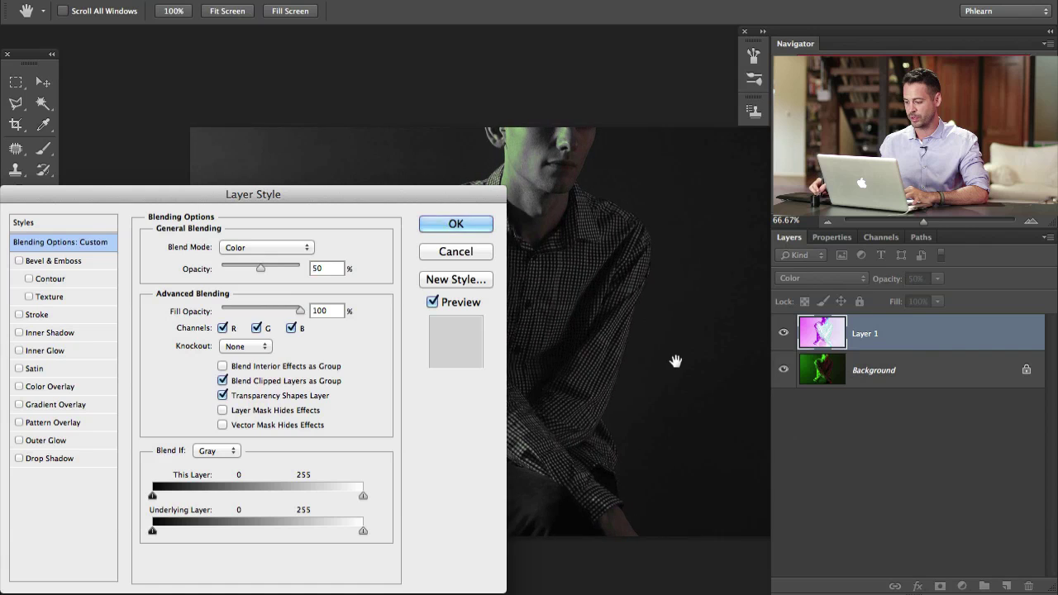
left_click_drag(424, 193, 278, 109)
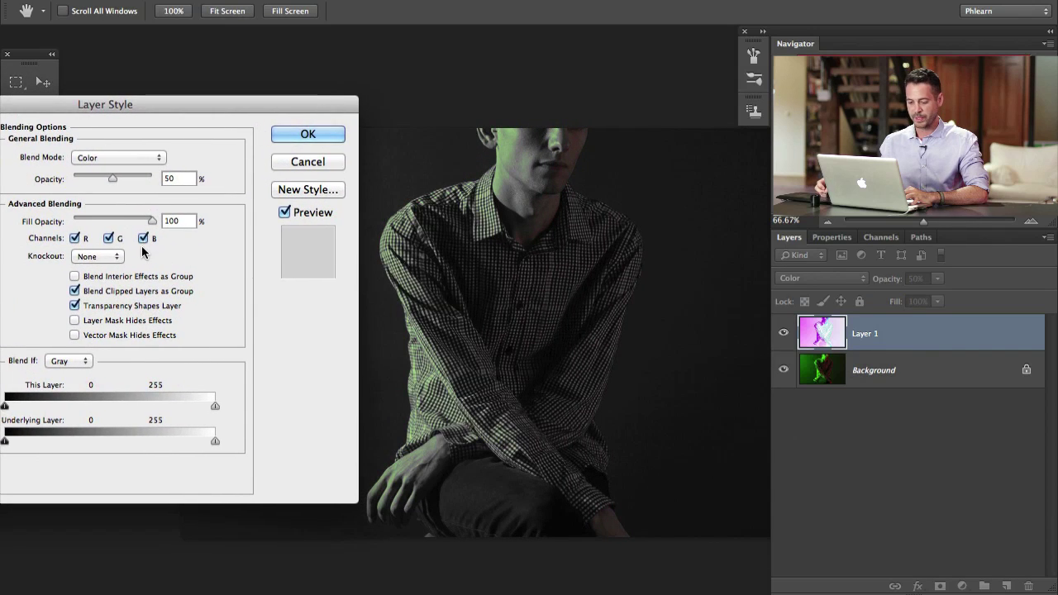
left_click(74, 239)
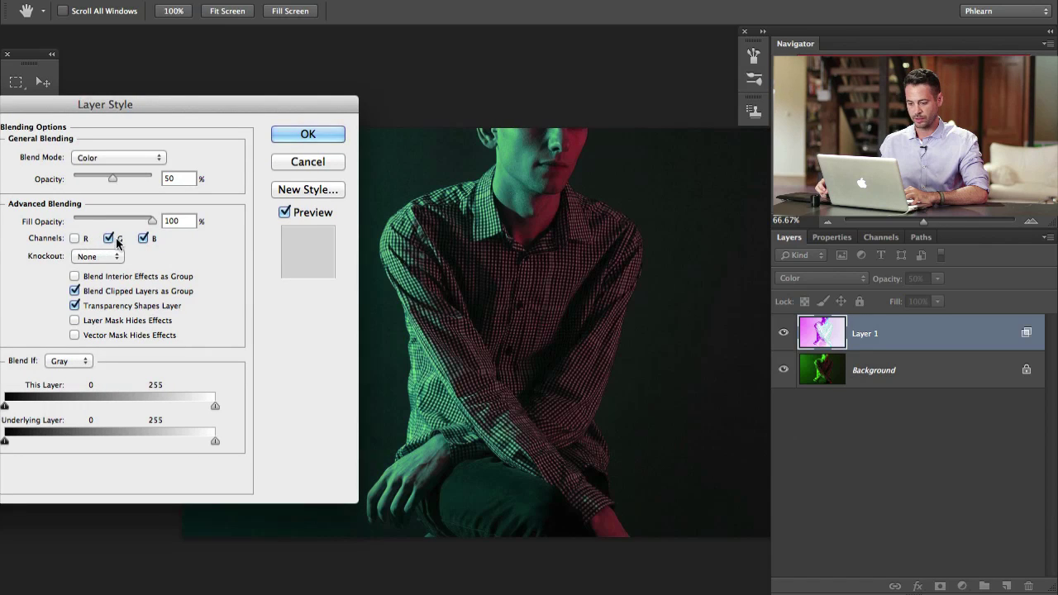
Step: Try different combinations of the red, green and blue blending channels on Layer 1
left_click(108, 239)
left_click(144, 238)
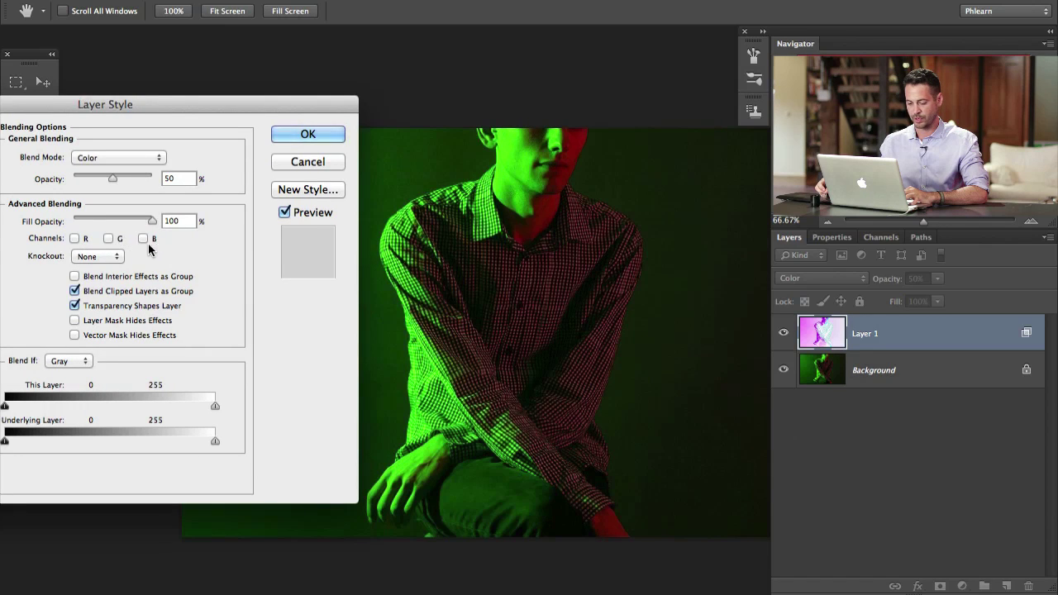
left_click(144, 239)
left_click(108, 239)
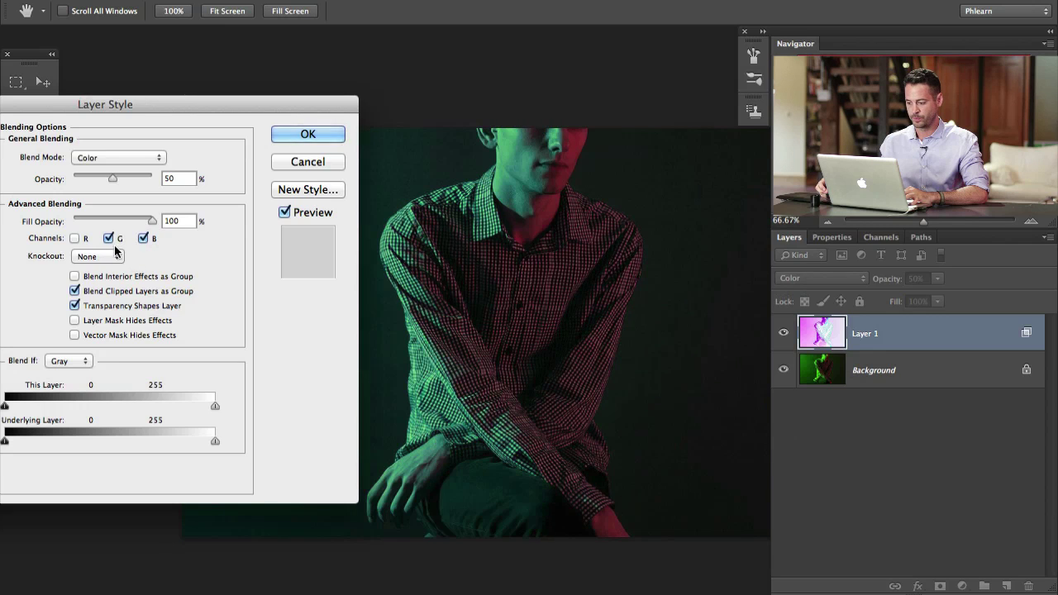
left_click(74, 239)
left_click(75, 238)
left_click(74, 239)
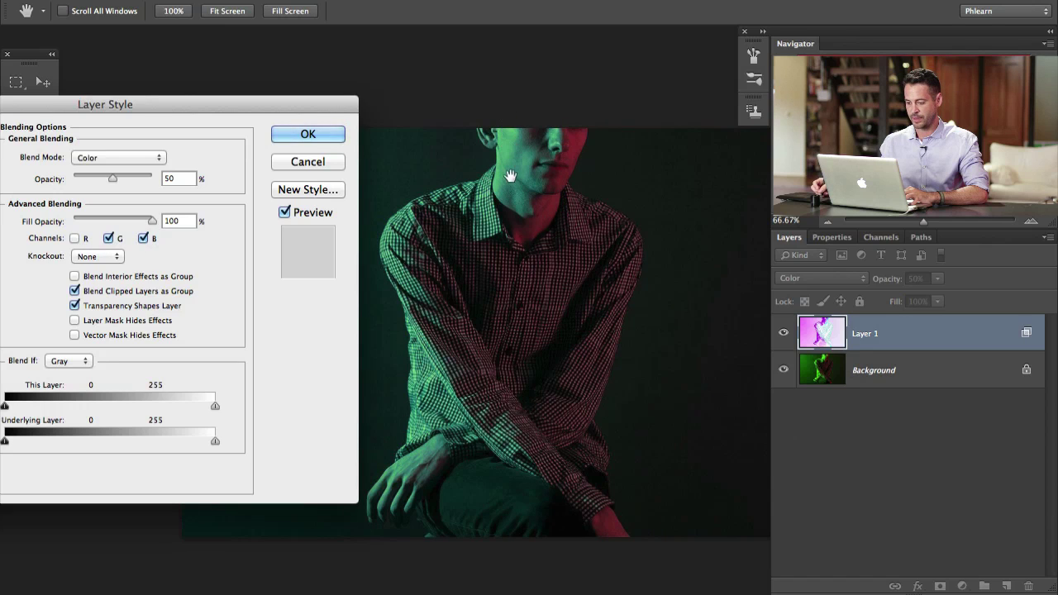
left_click(145, 239)
left_click(145, 239)
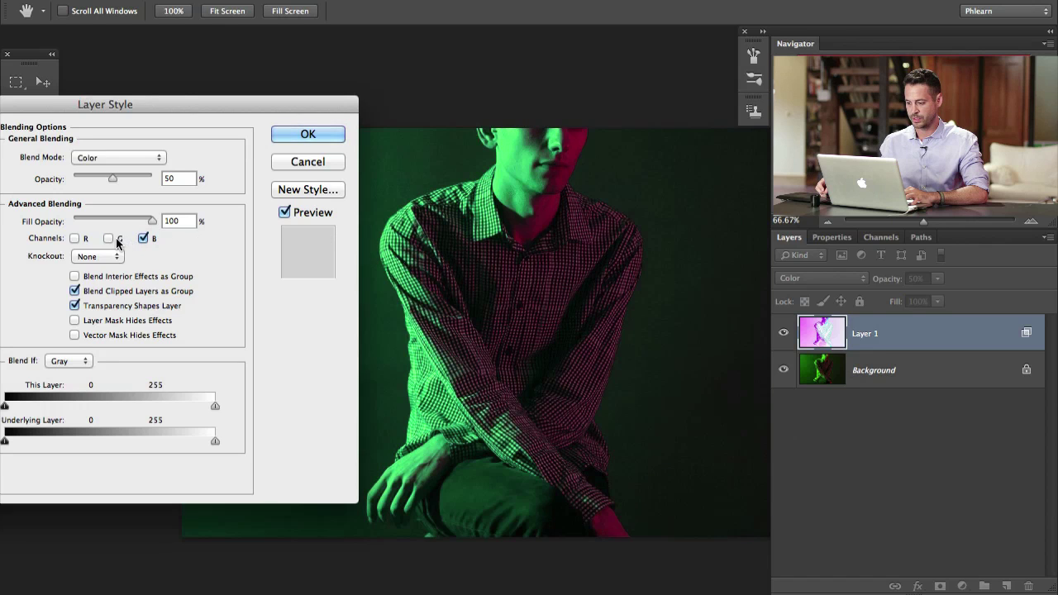
Step: Apply Layer 1's blending options with only green and blue enabled and compare the image with and without the layer
left_click_drag(307, 104, 365, 91)
left_click(366, 120)
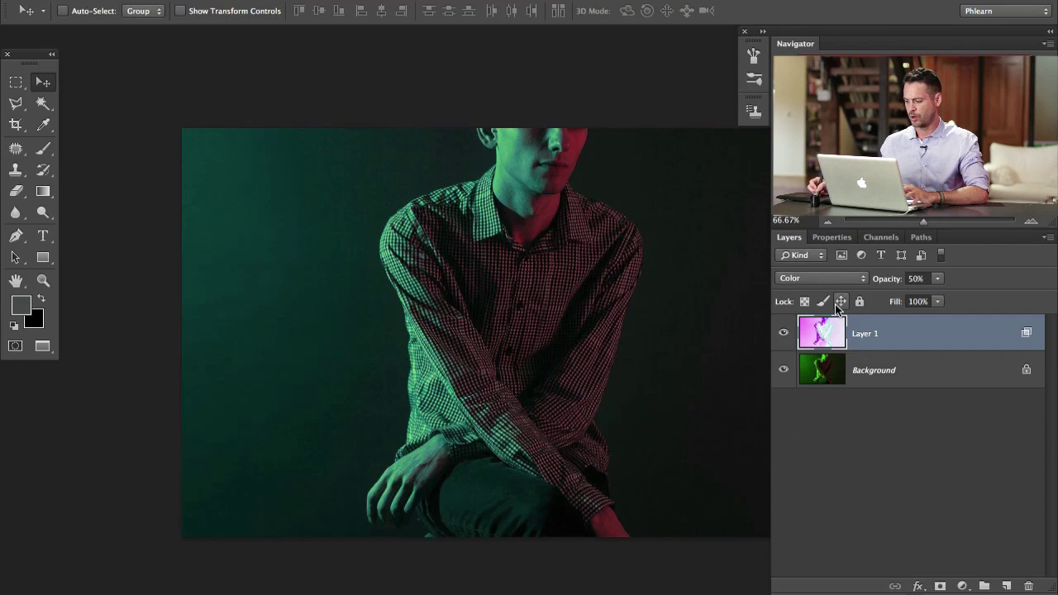
left_click(782, 333)
left_click(782, 333)
left_click_drag(572, 263, 516, 276)
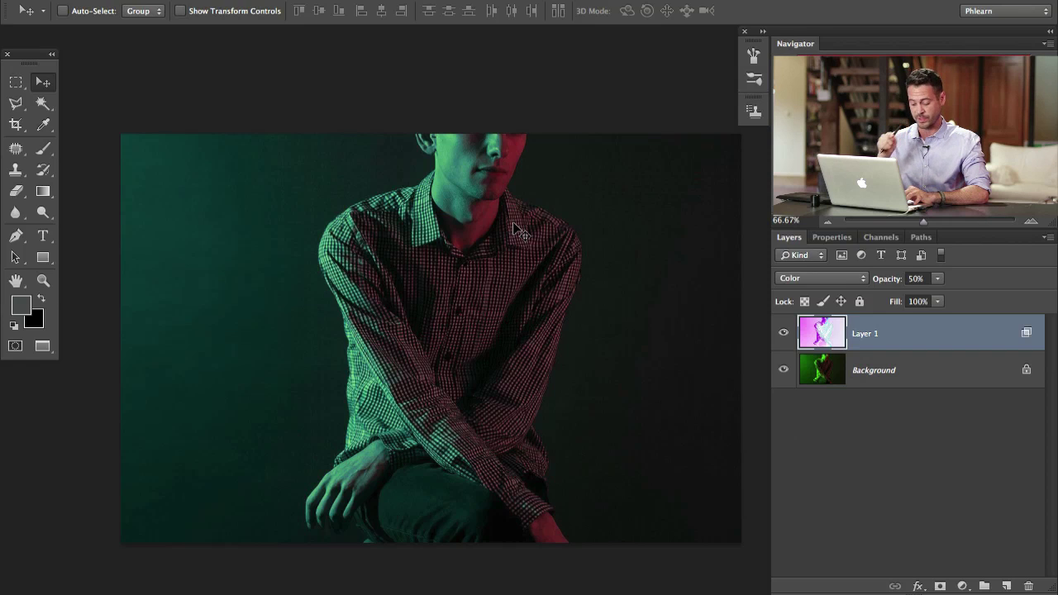
Step: Merge all visible layers into a new layer at the top of the stack and duplicate it
key("alt+shift+super+e")
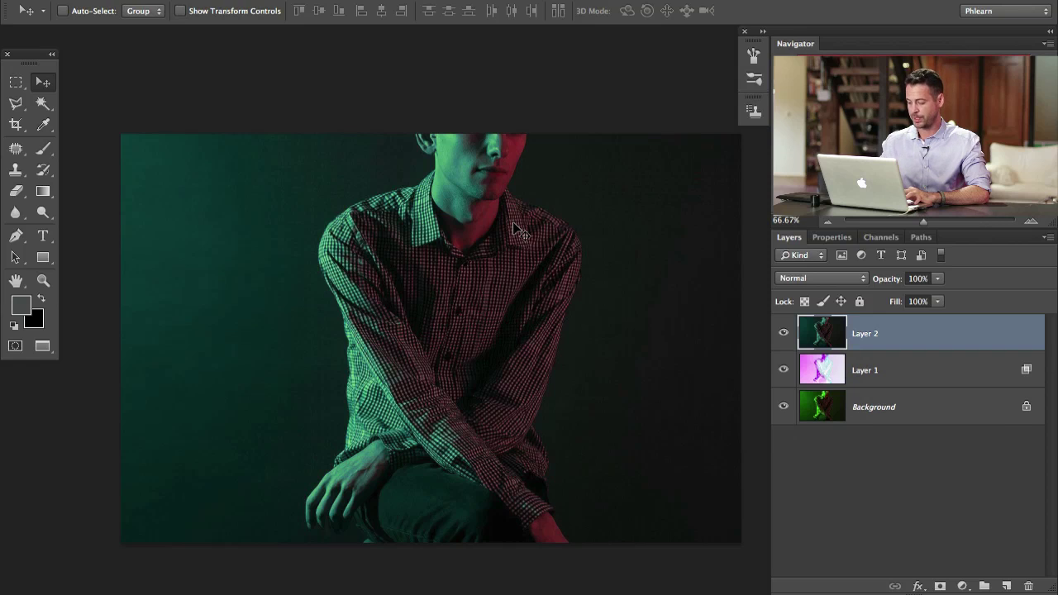
key("super+j")
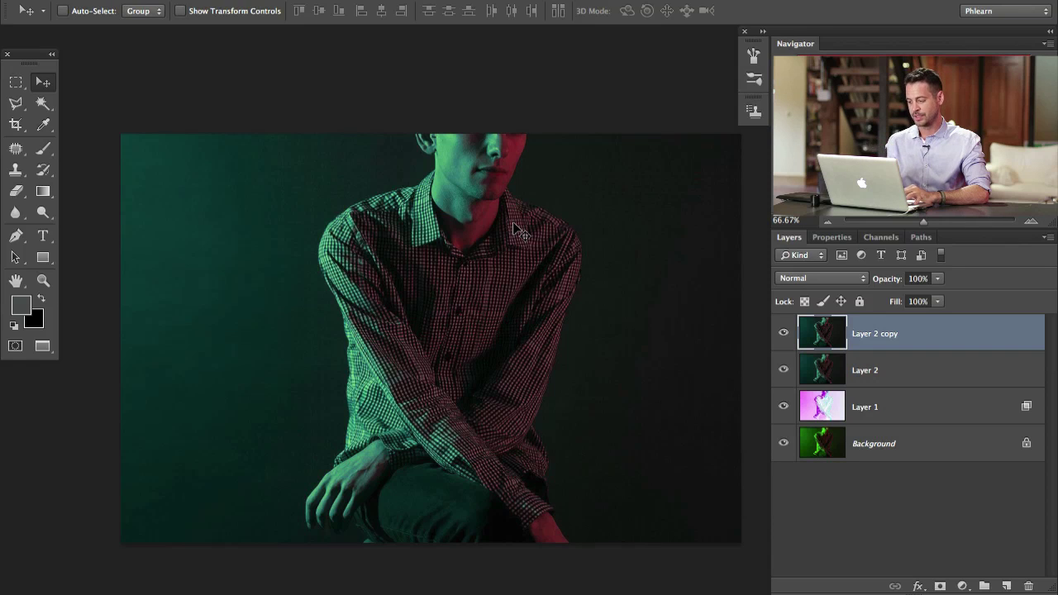
left_click(783, 333)
left_click(814, 374)
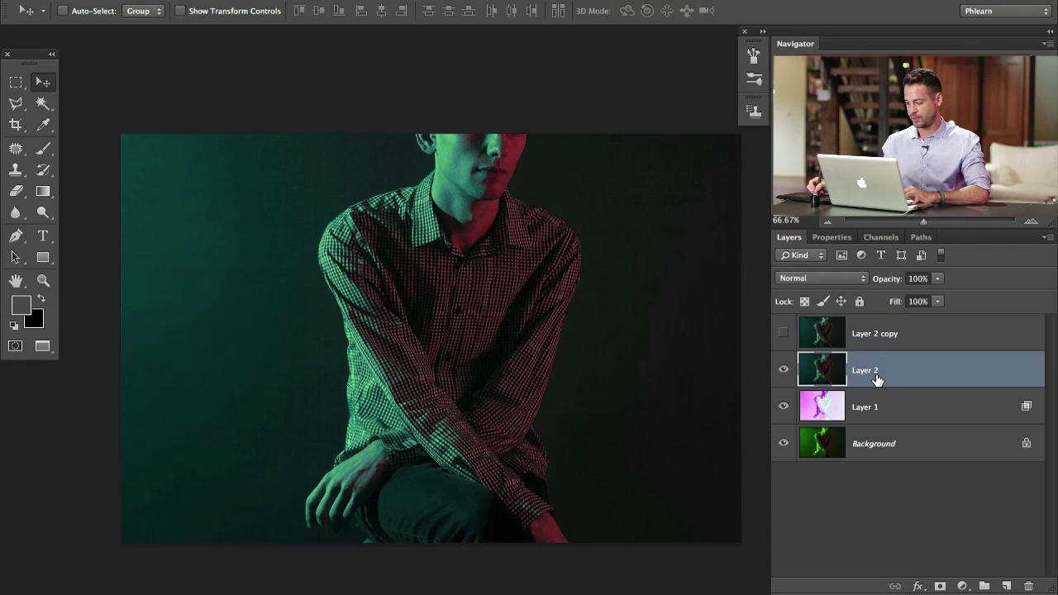
left_click_drag(511, 382, 797, 408)
left_click(783, 332)
left_click(899, 332)
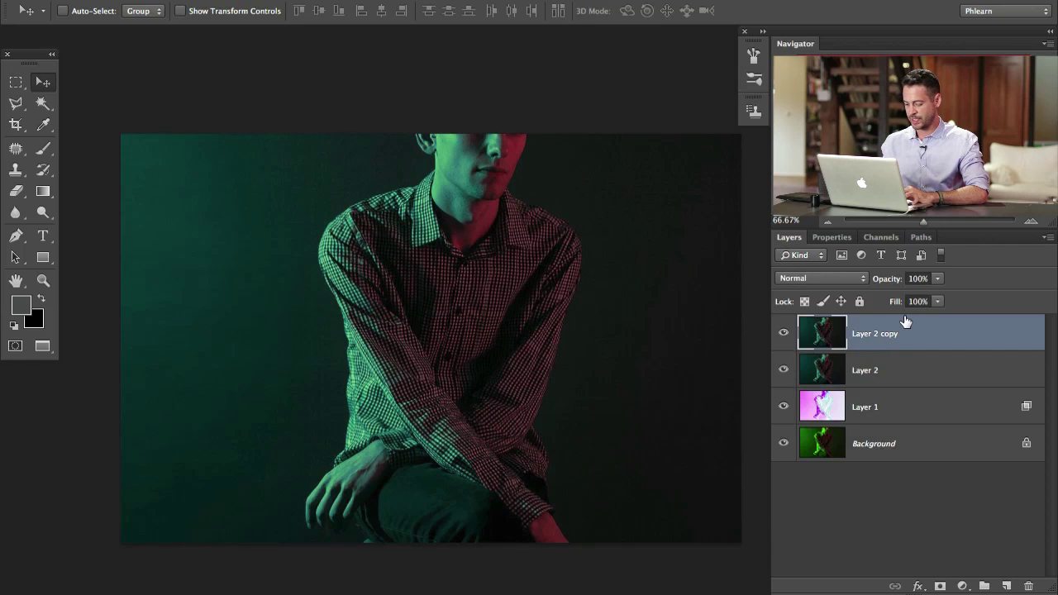
Step: Invert Layer 2 copy and blend it over the image in Color mode at 50% opacity
key("ctrl+i")
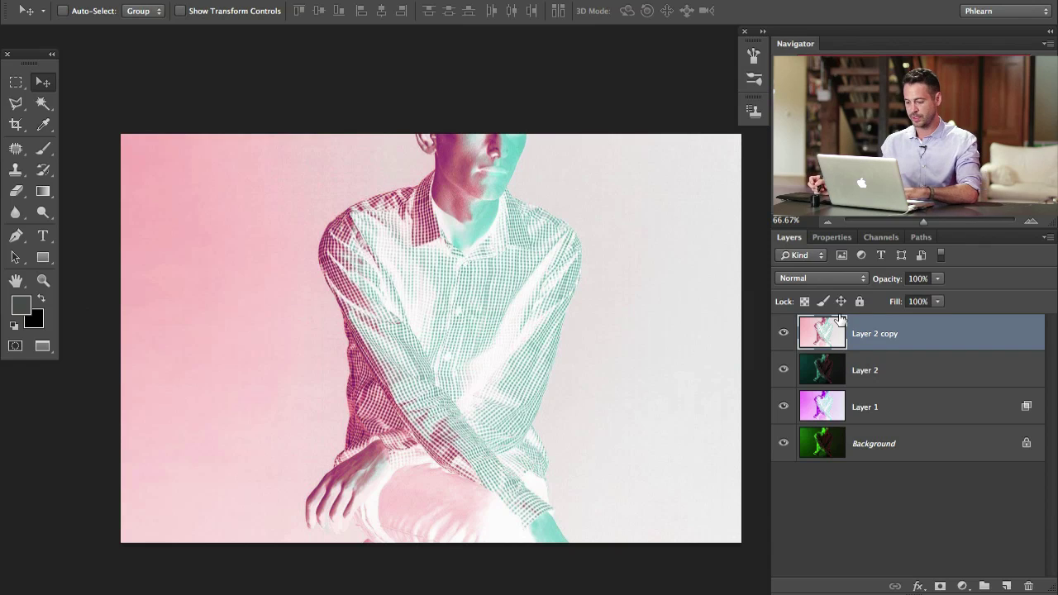
key("5")
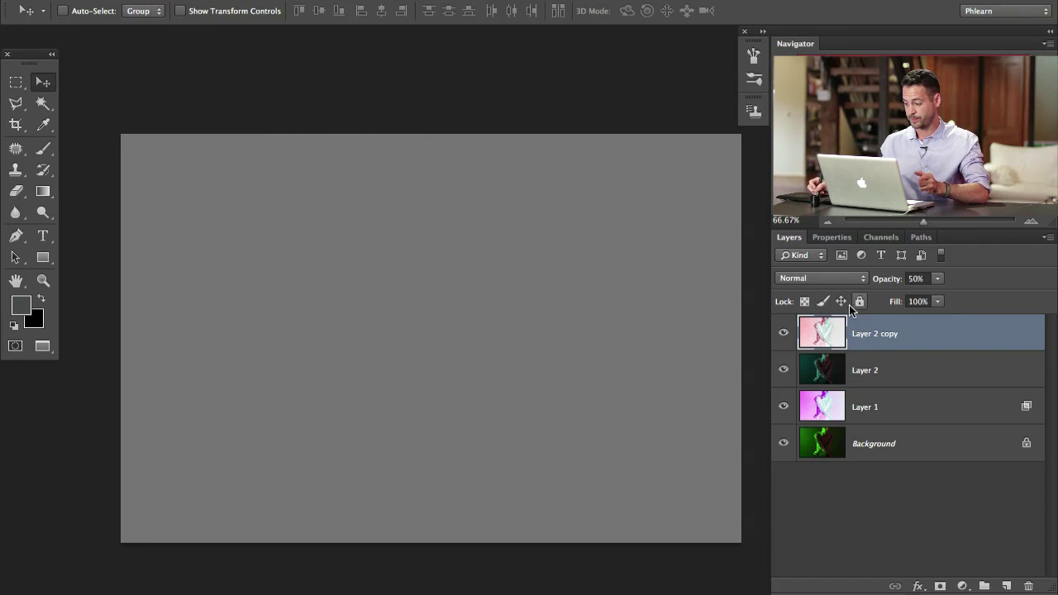
left_click(821, 278)
left_click(831, 583)
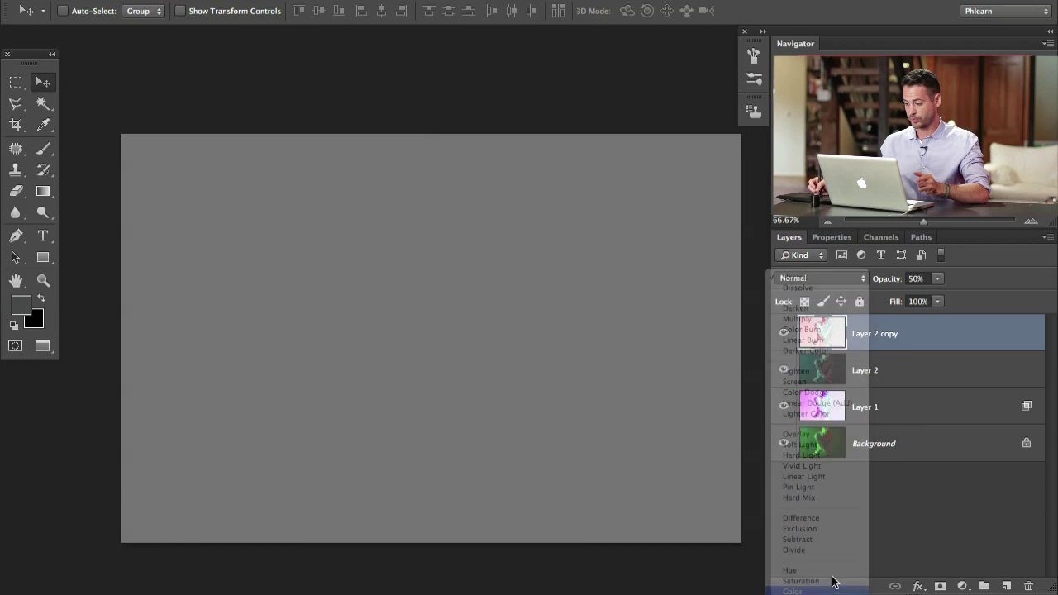
left_click(782, 333)
left_click(783, 333)
left_click(783, 333)
left_click(783, 333)
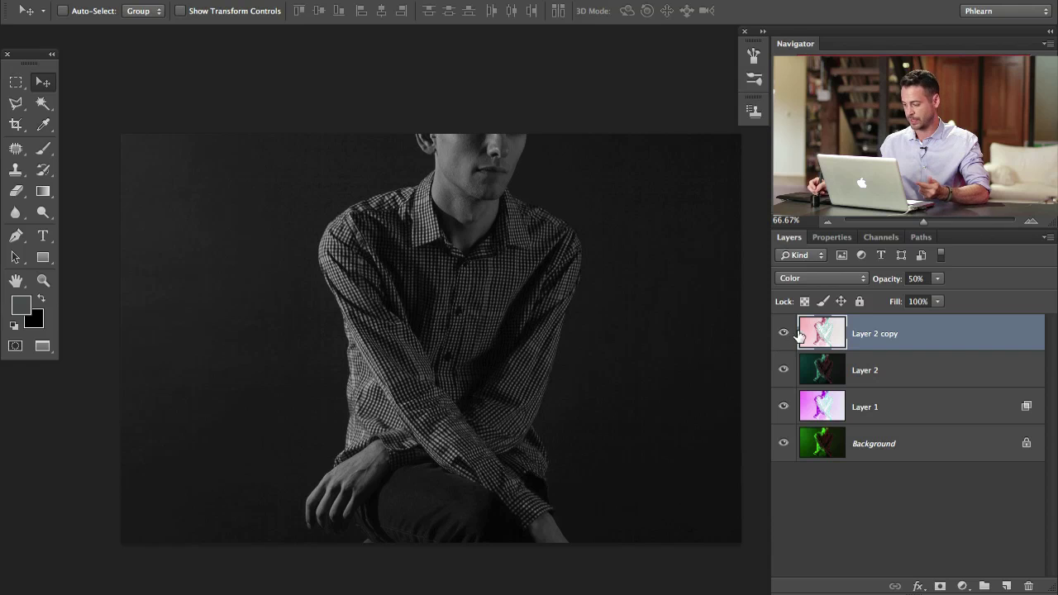
Step: In Layer 2 copy's advanced blending options, exclude the red channel from blending
double_click(941, 342)
left_click_drag(456, 105, 314, 100)
left_click(87, 229)
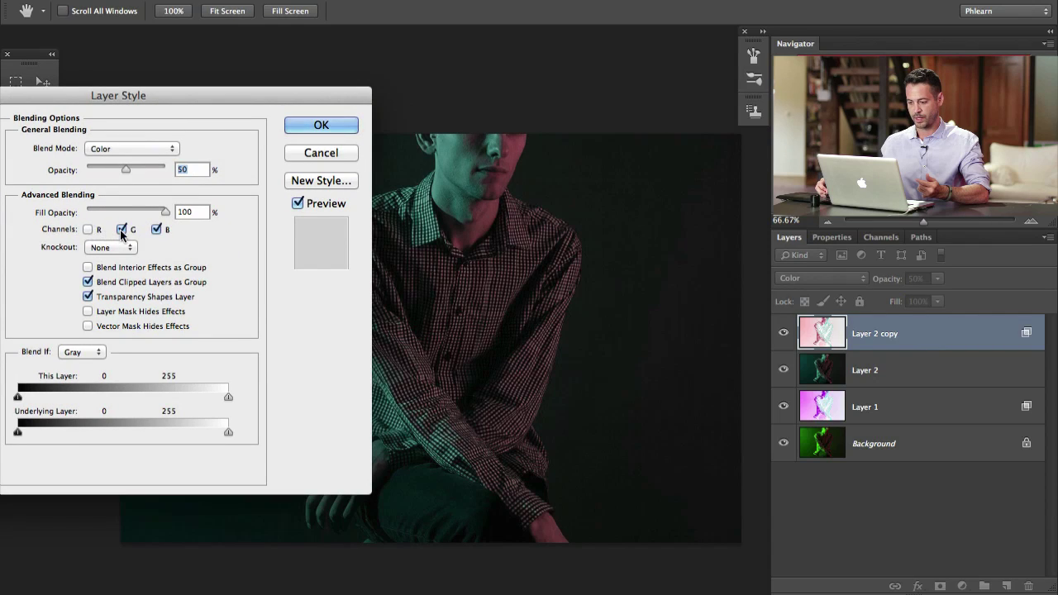
Step: Try switching the red, green and blue blending channels of Layer 2 copy off and on
left_click(156, 229)
left_click(158, 229)
left_click(89, 230)
left_click(89, 231)
left_click(124, 230)
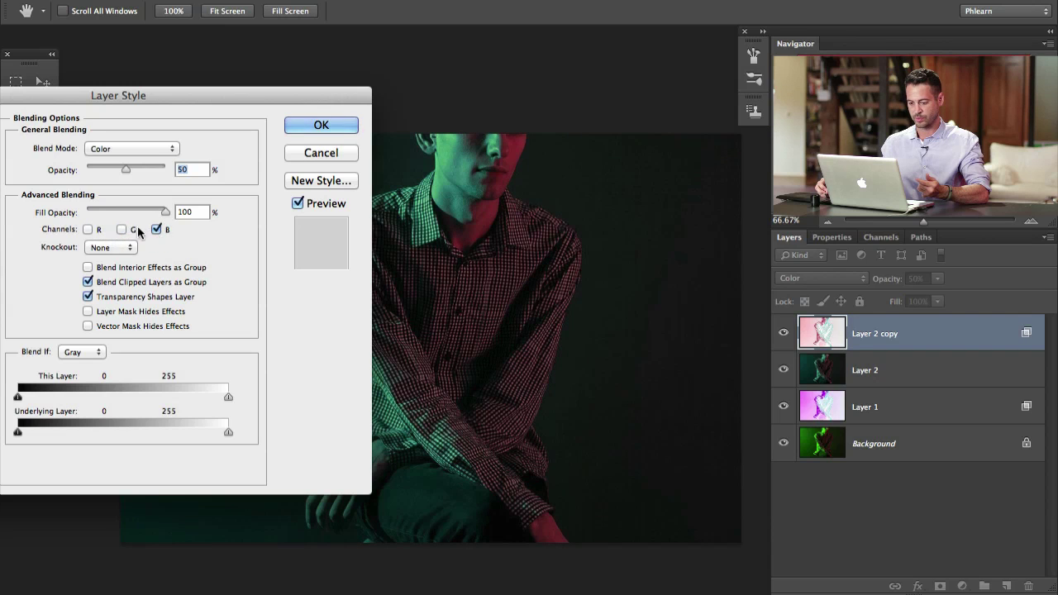
left_click(122, 229)
left_click(88, 230)
left_click(89, 230)
left_click(89, 230)
left_click(89, 230)
Step: Apply Layer 2 copy's blending options and compare the image with and without that layer
key("Return")
left_click(786, 338)
left_click(786, 338)
left_click(786, 339)
left_click(786, 339)
left_click(786, 339)
left_click(786, 338)
left_click(786, 338)
left_click(786, 339)
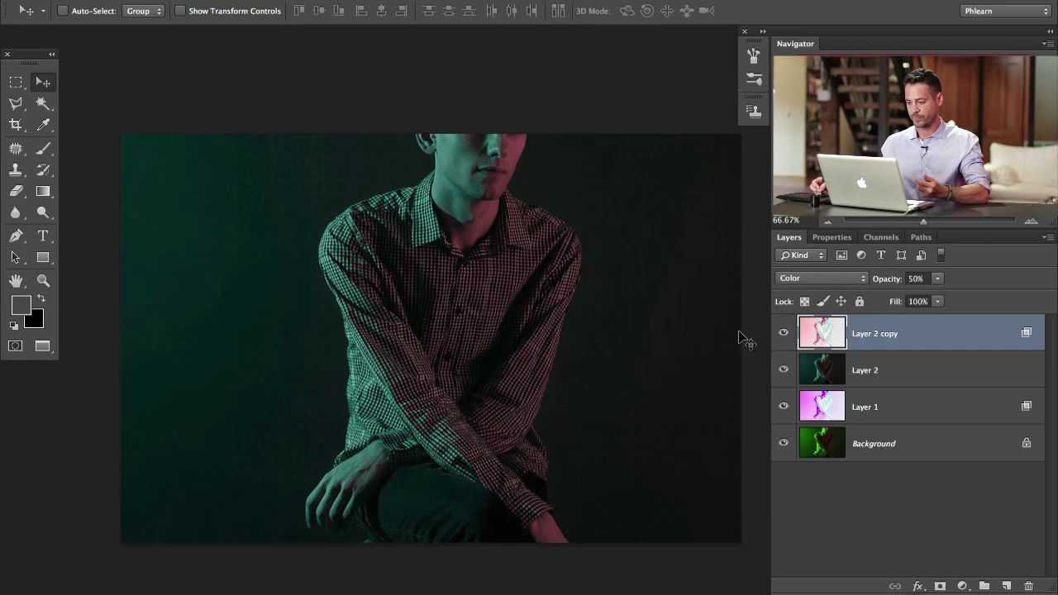
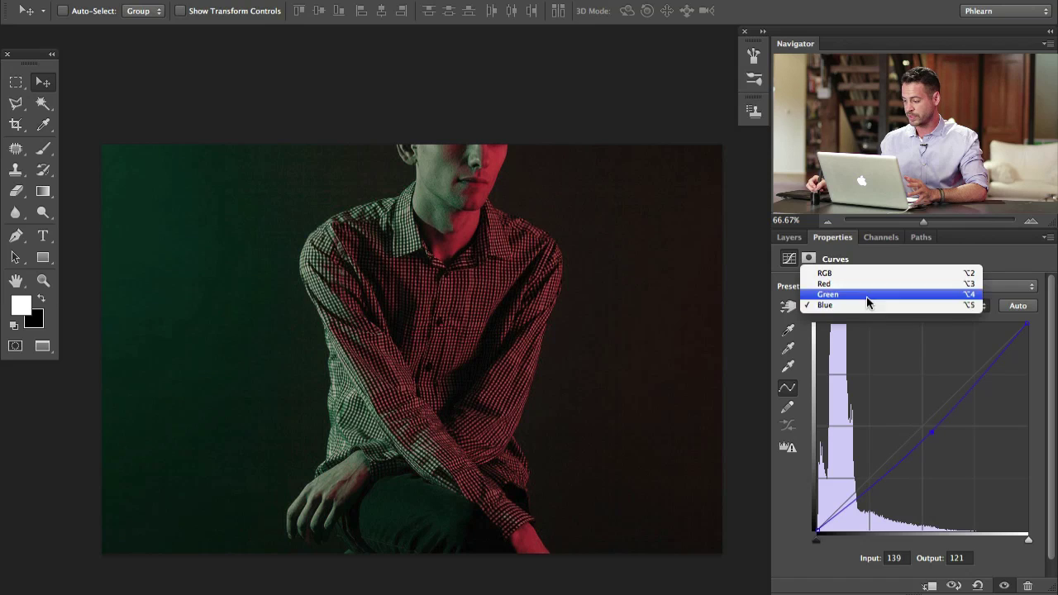
Step: In the Curves adjustment, move the green point to input 139, output 130 and the red point to input 101, output 163
left_click(867, 295)
mouse_move(926, 420)
left_mouse_down()
mouse_move(915, 406)
mouse_move(932, 425)
left_mouse_up()
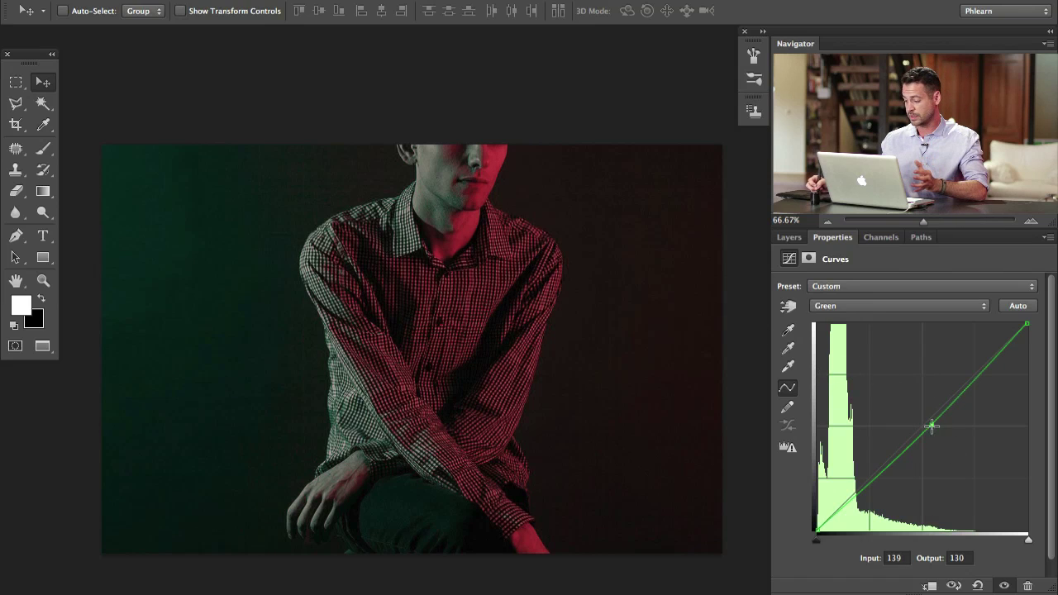
left_click(860, 310)
left_click(857, 291)
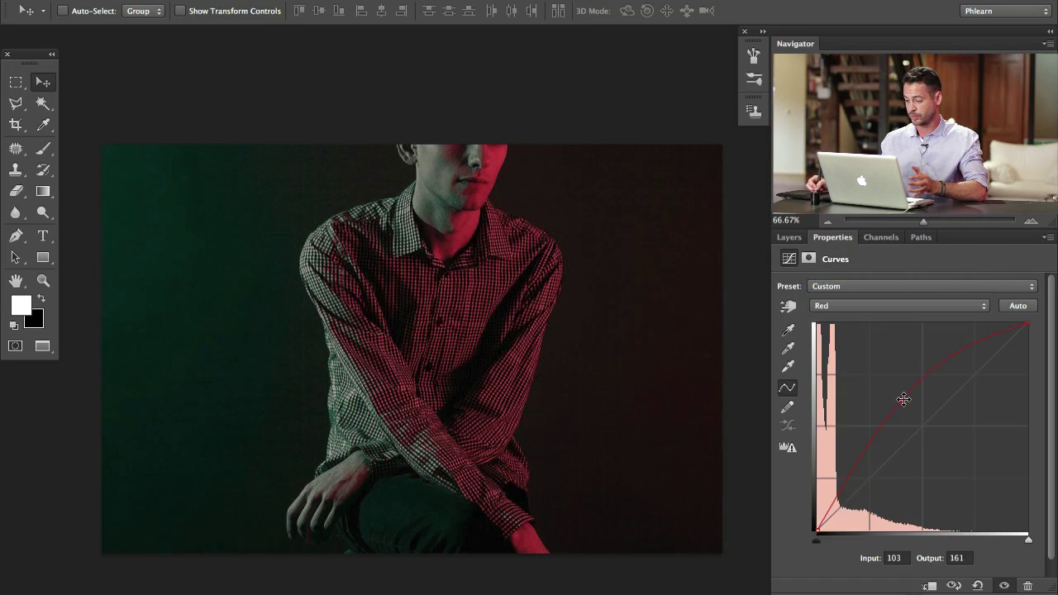
mouse_move(904, 400)
left_mouse_down()
mouse_move(893, 385)
mouse_move(901, 399)
left_mouse_up()
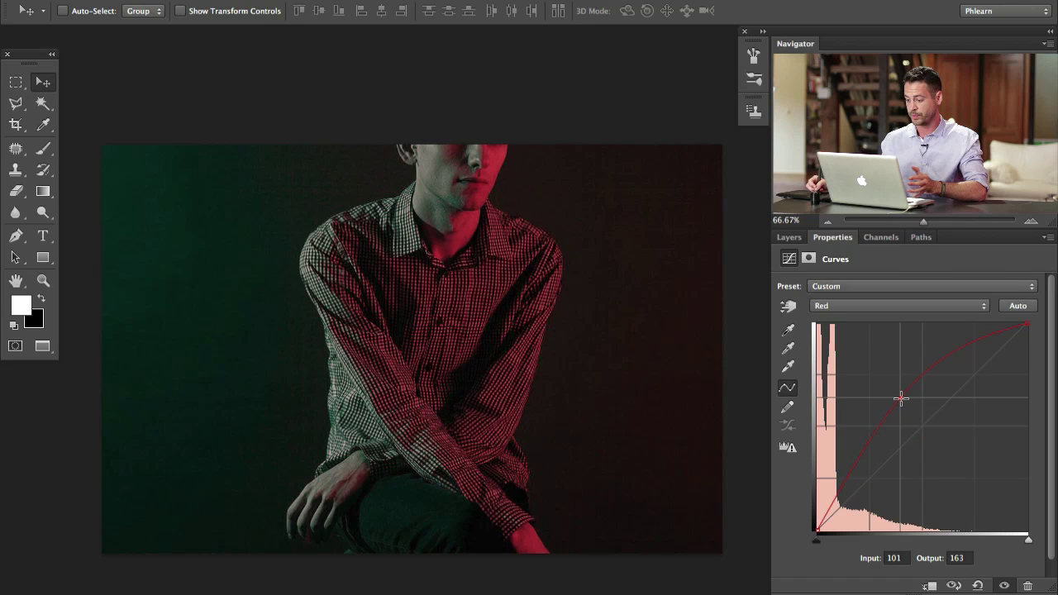
Step: Compare the image with and without the Curves 1 adjustment layer
left_click(789, 237)
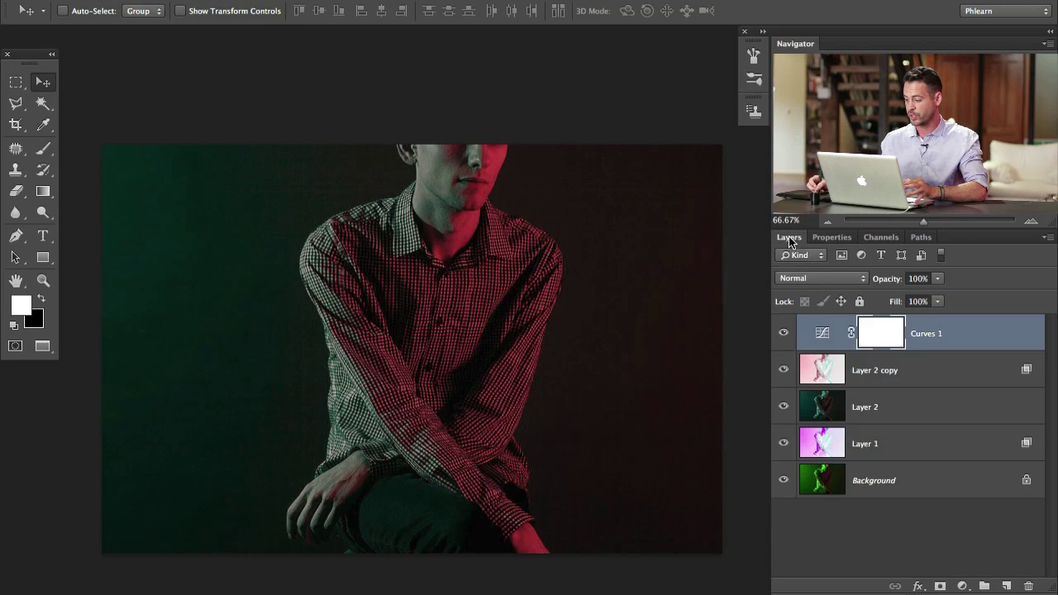
left_click(785, 334)
left_click(785, 334)
left_click(785, 334)
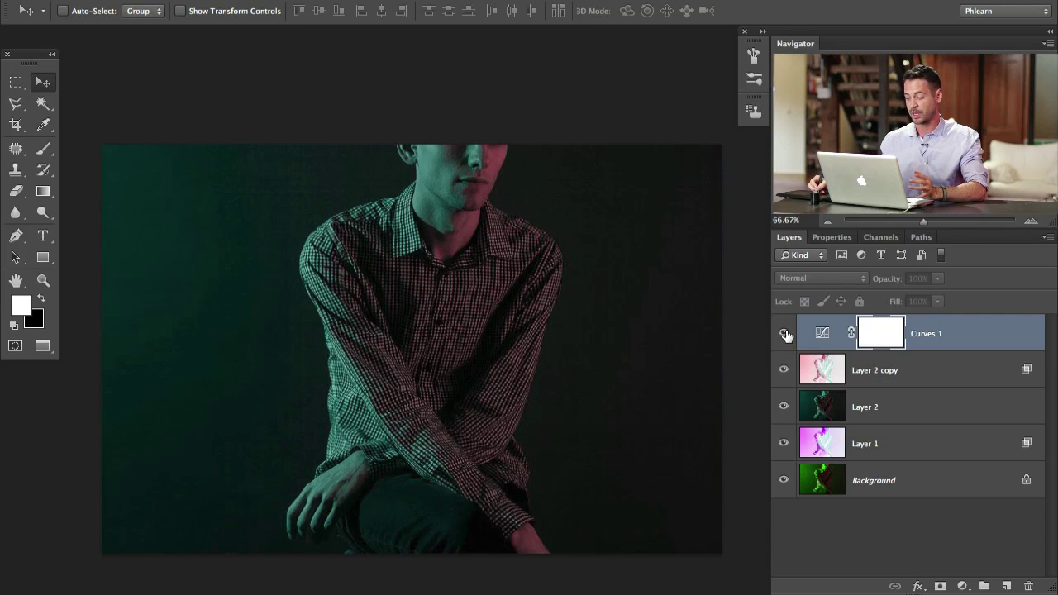
Step: With Curves 1 visible, add an empty layer above it and select the green-lit skin tones using Color Range at Fuzziness 121
left_click(784, 334)
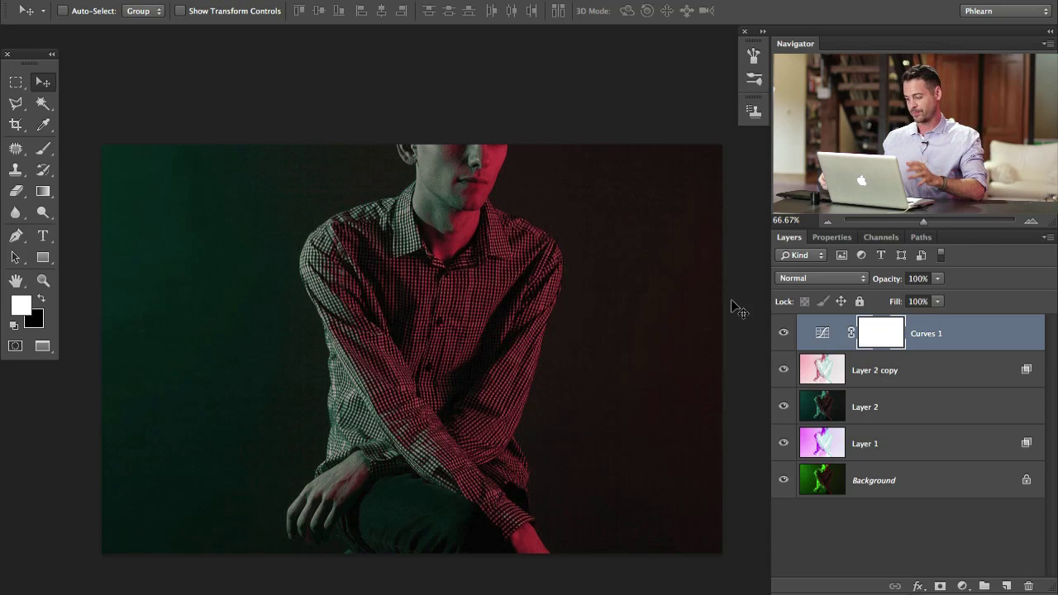
left_click(1006, 587)
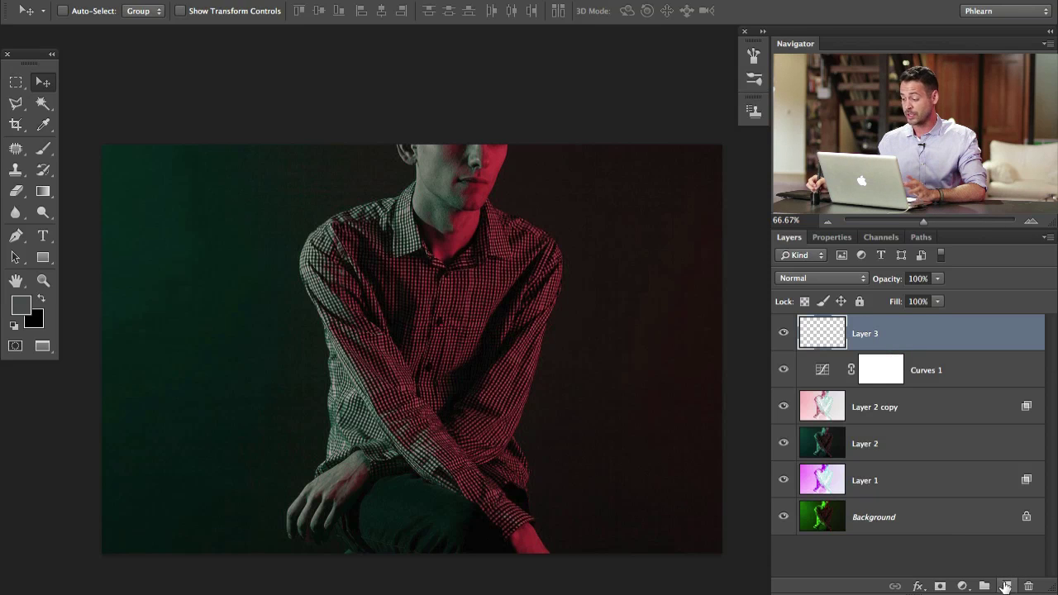
left_click(347, 1)
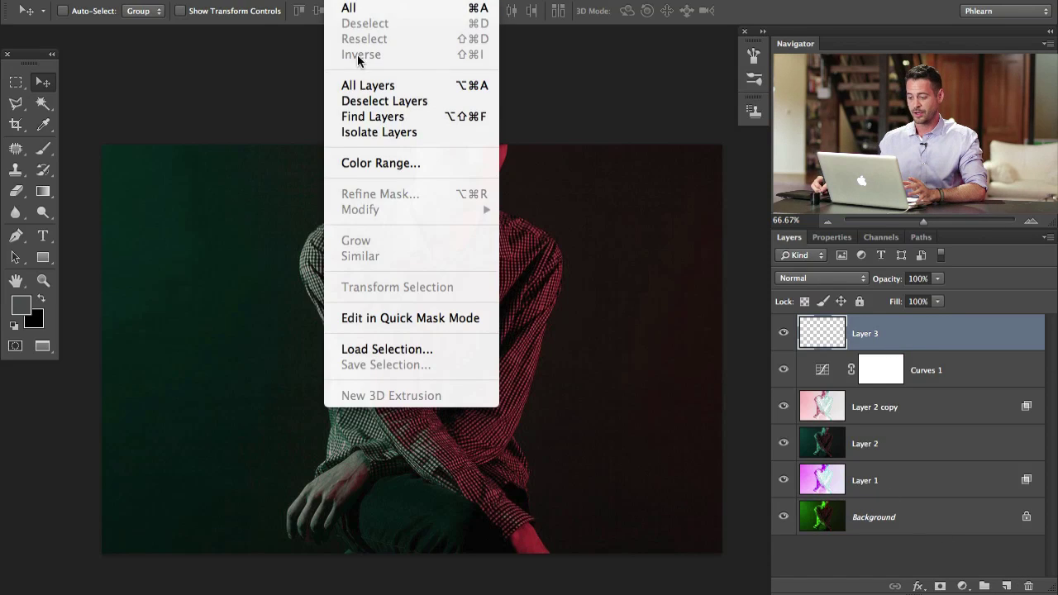
left_click(364, 162)
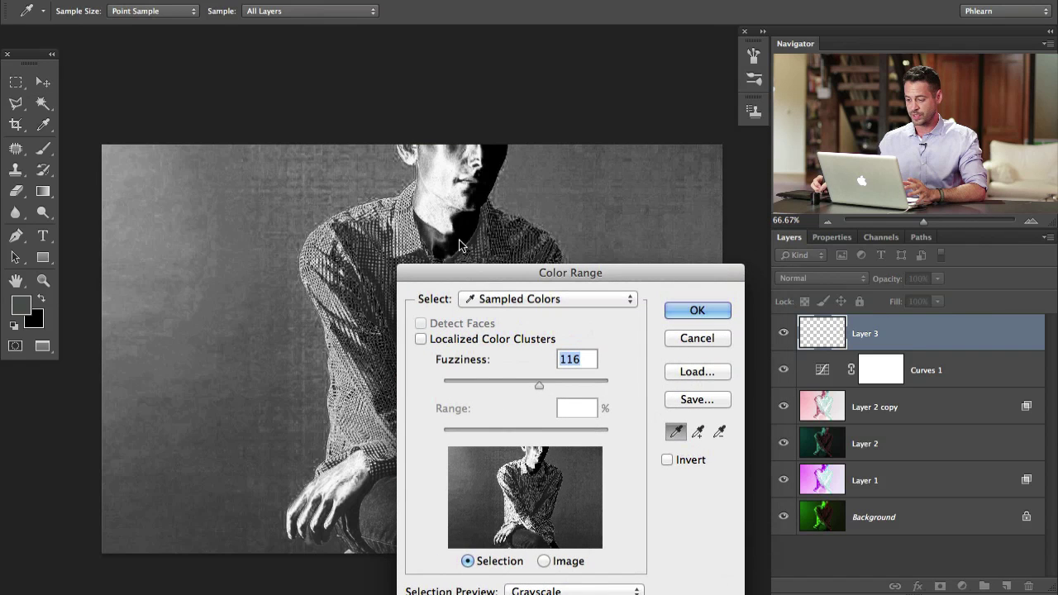
left_click(446, 174)
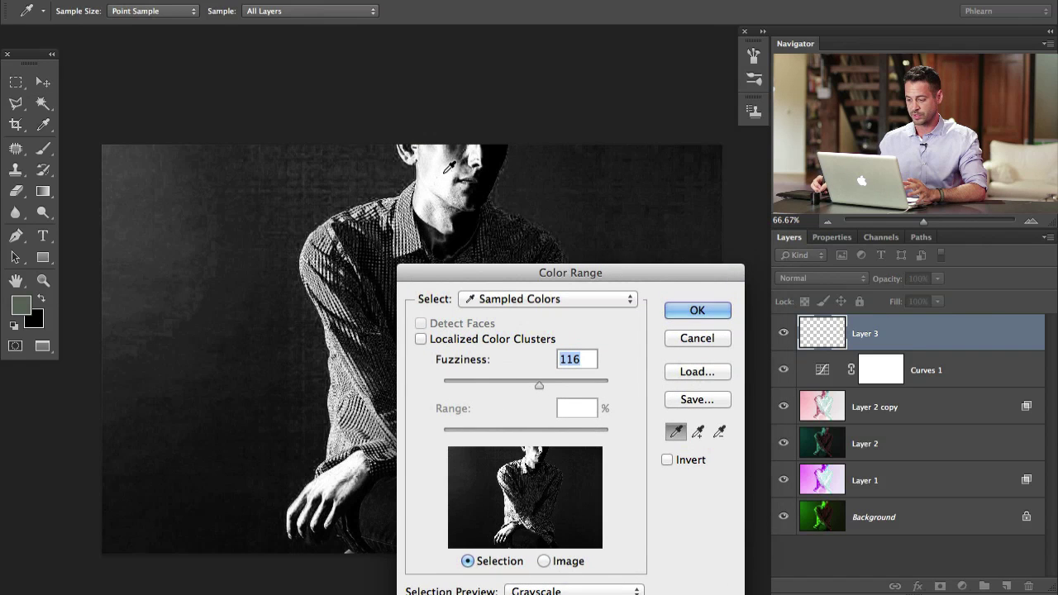
left_click_drag(539, 384, 543, 384)
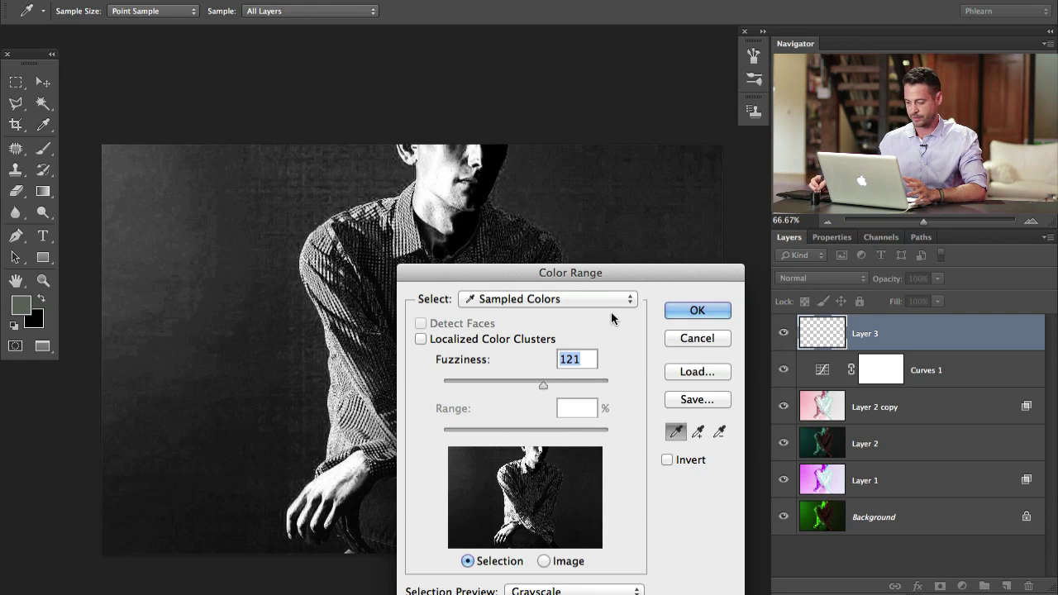
left_click(699, 312)
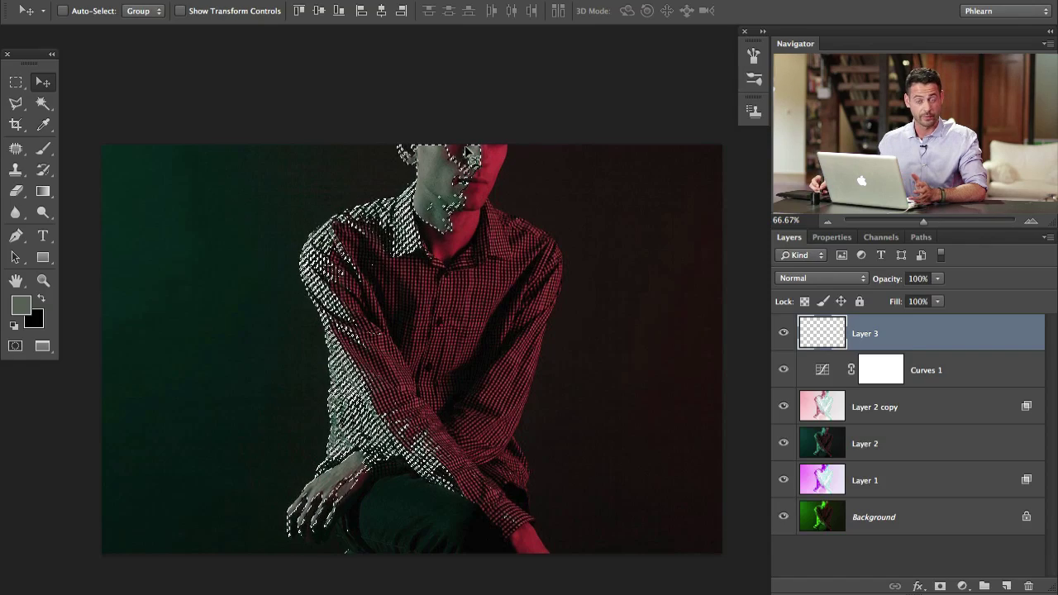
Step: Add a Color Balance adjustment masked by the green-lit selection and open its settings
left_click(963, 586)
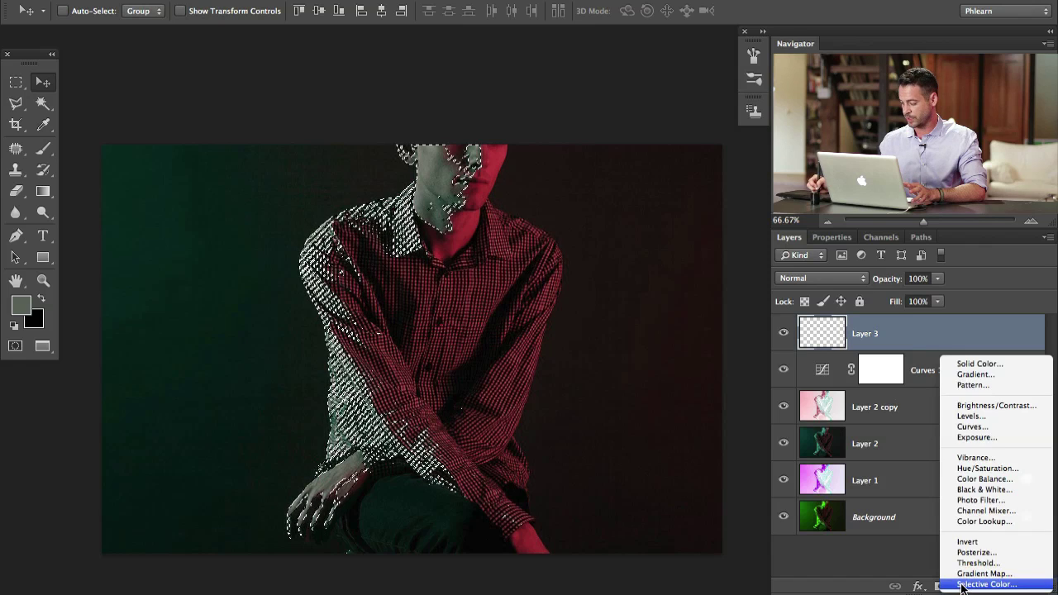
left_click(989, 479)
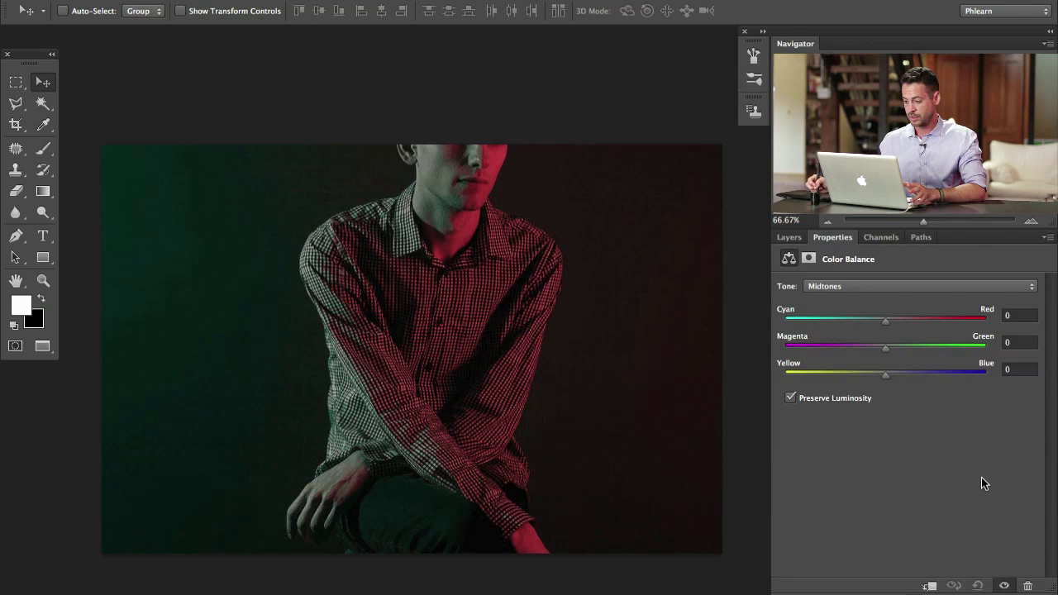
left_click(789, 237)
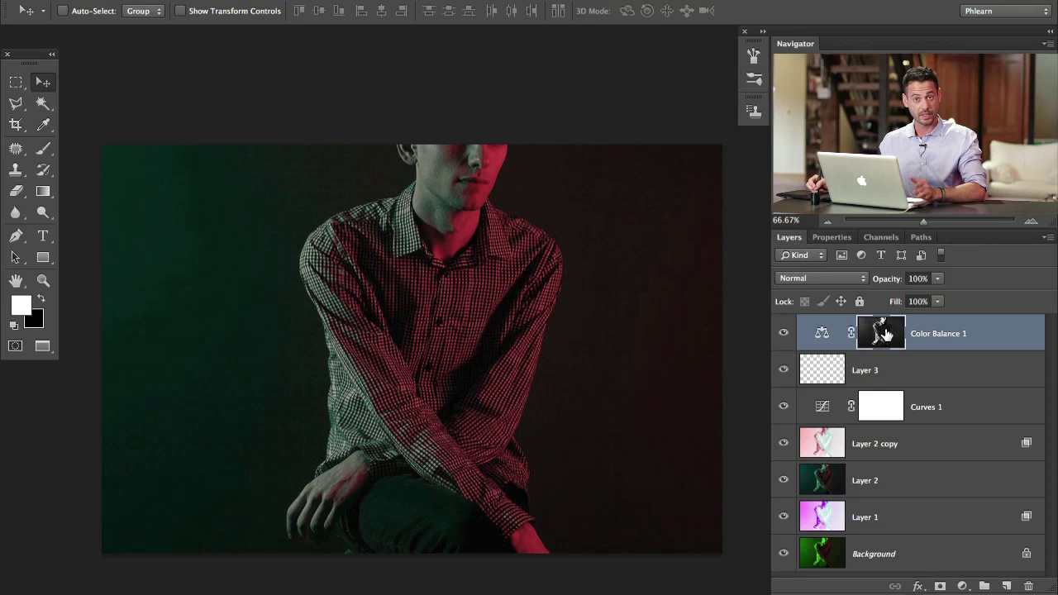
double_click(821, 333)
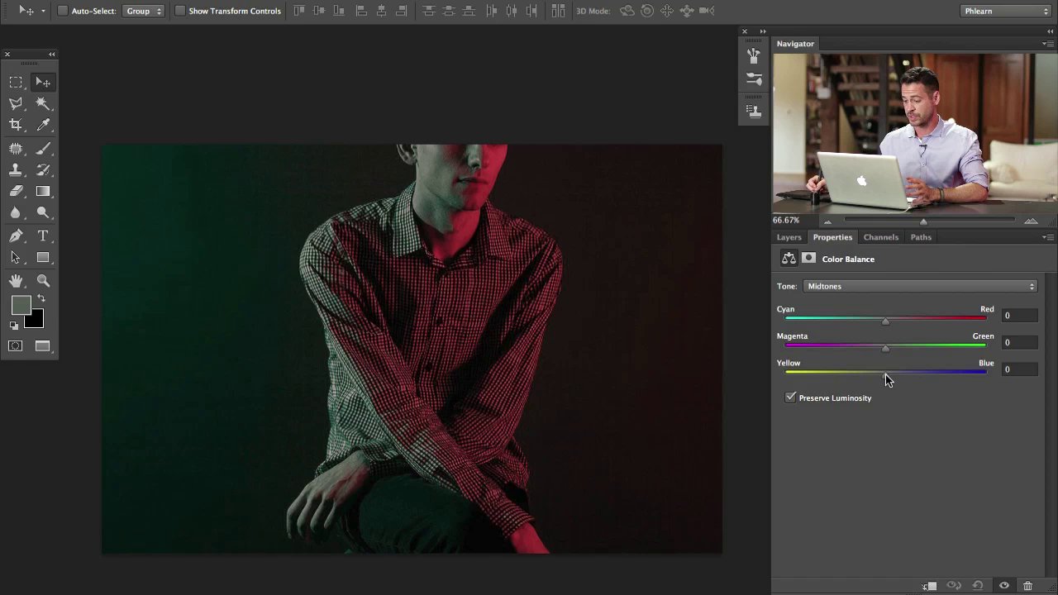
Step: Set the Color Balance 1 midtones to Cyan-Red +56, Magenta-Green -12 and Yellow-Blue -33
left_click_drag(885, 374, 866, 375)
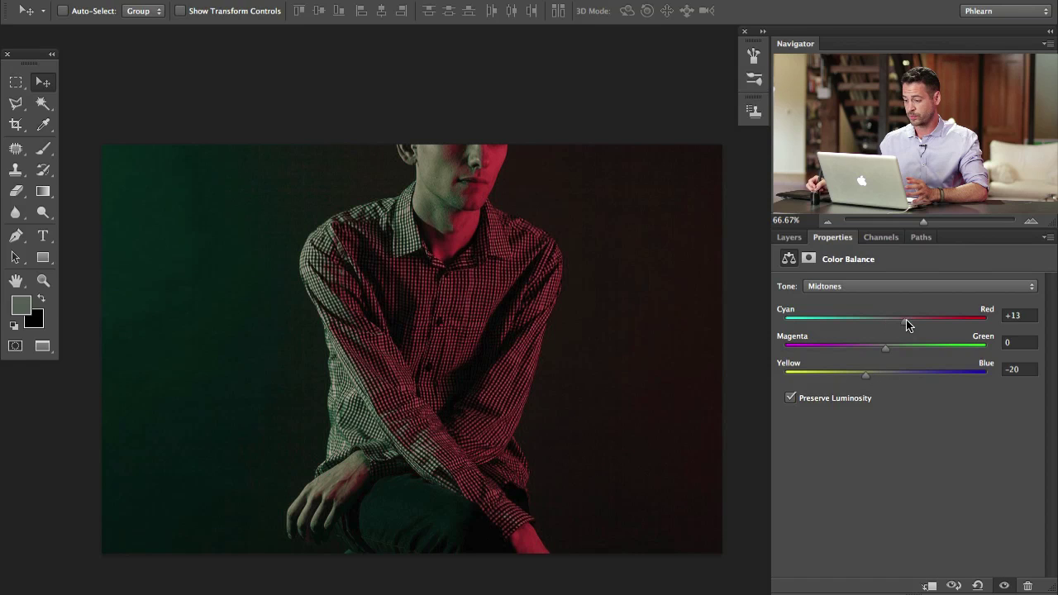
left_click_drag(926, 321, 927, 326)
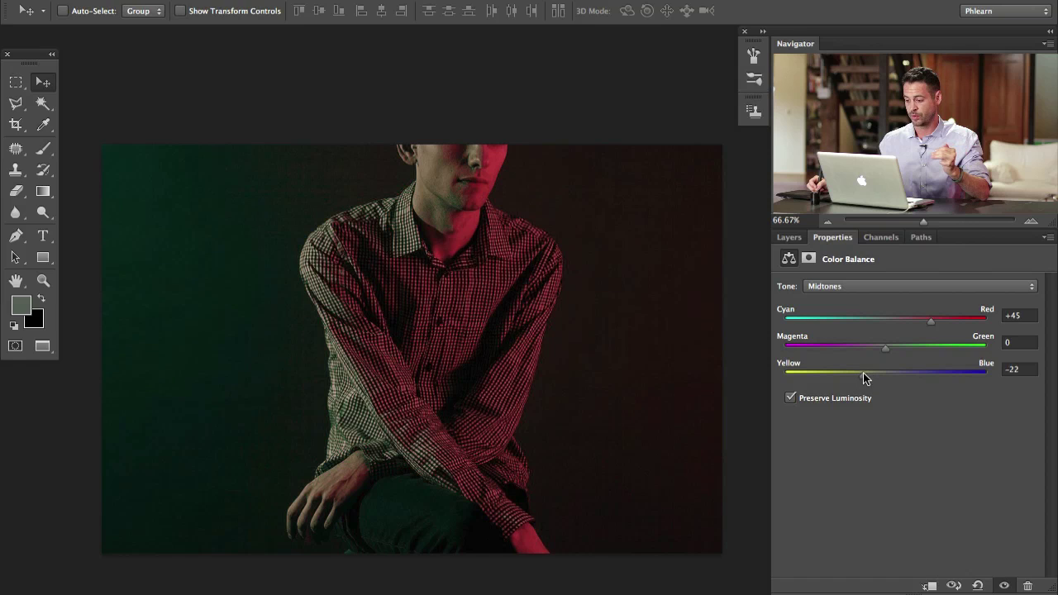
left_click_drag(888, 350, 876, 353)
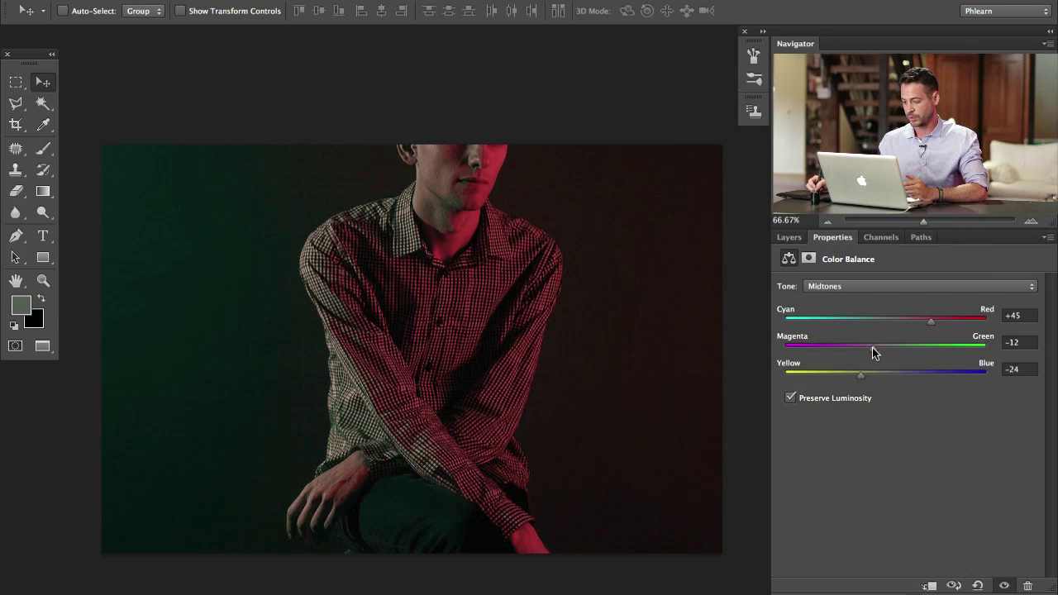
left_click_drag(861, 374, 853, 374)
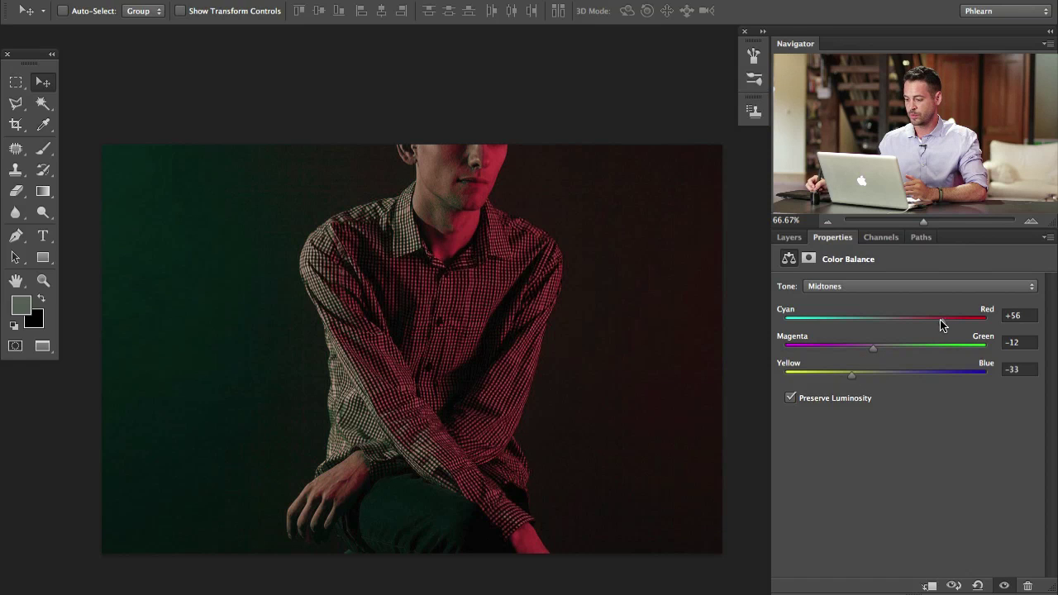
Step: Compare the image with and without Color Balance 1, and against the original Background layer alone
left_click(789, 237)
left_click(784, 334)
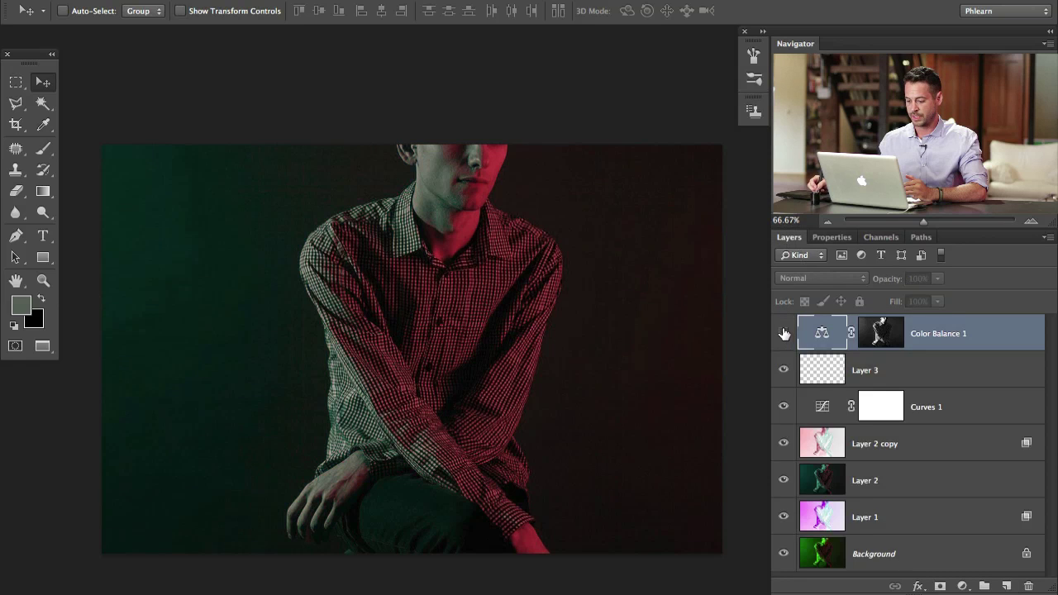
left_click(783, 334)
left_click(784, 334)
left_click(784, 334)
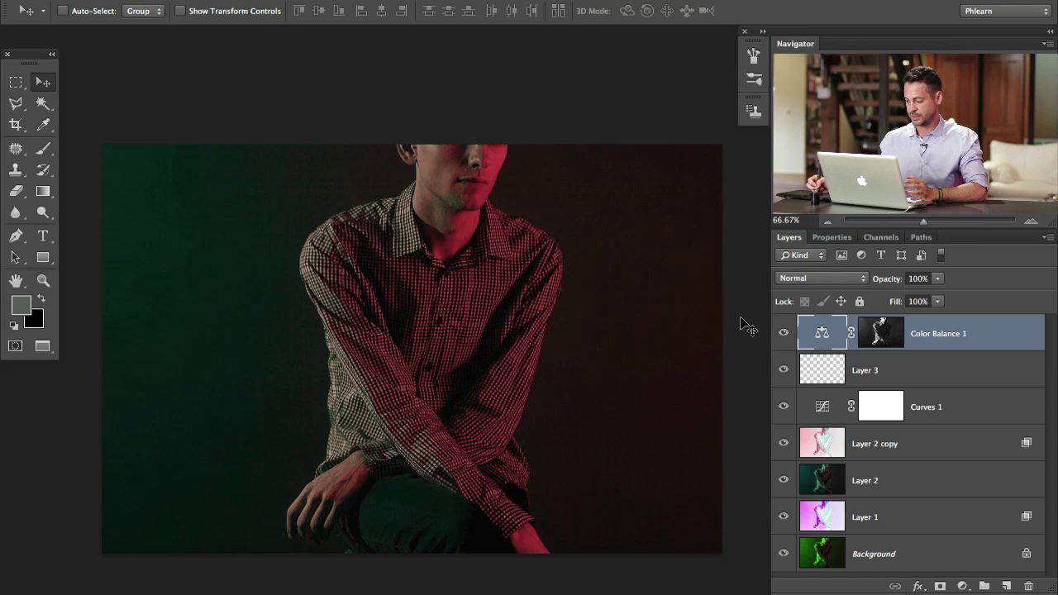
left_click(784, 555, "alt")
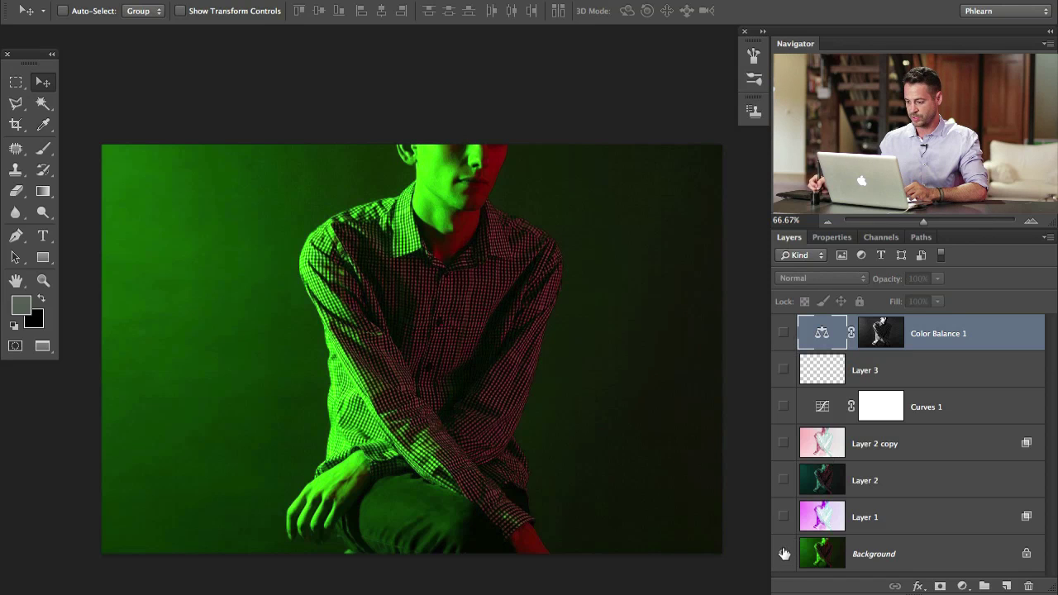
left_click(784, 555, "alt")
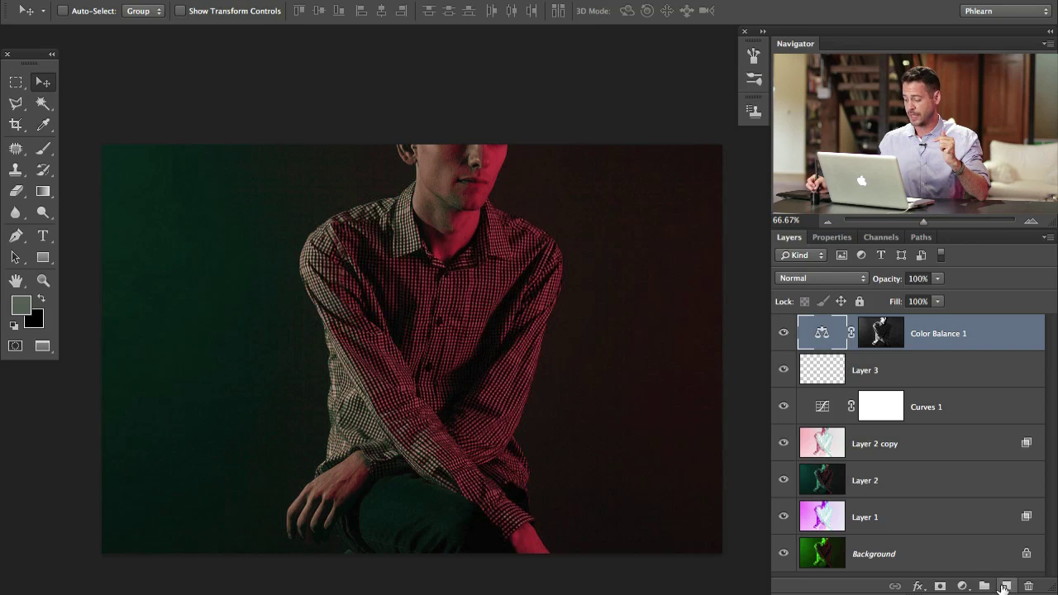
Step: Add an empty layer on top and select the red-lit tones of the face and shirt with Color Range, slightly raising Fuzziness
left_click(1006, 586)
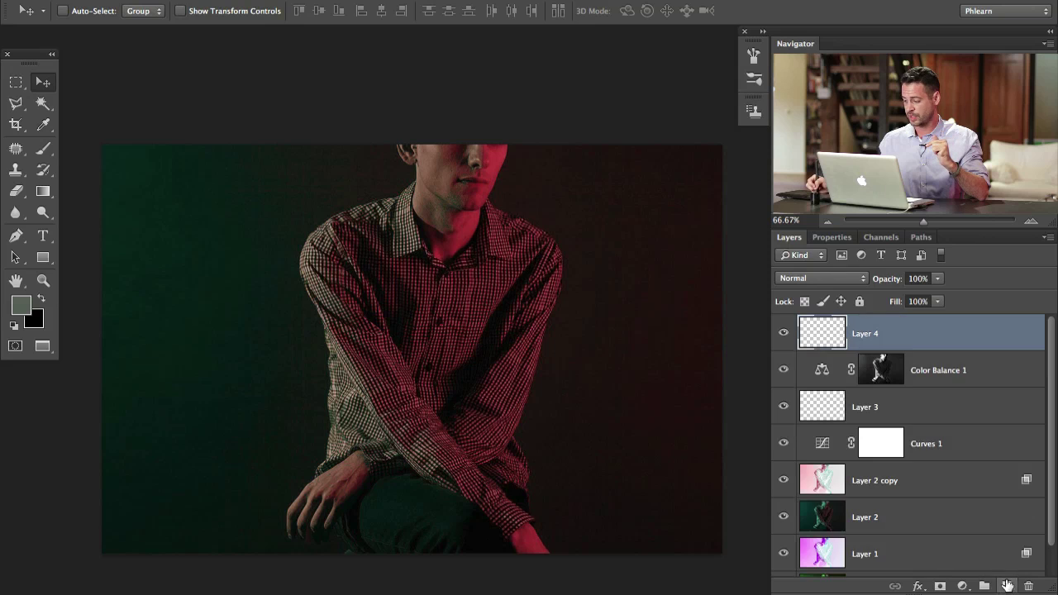
left_click(408, 5)
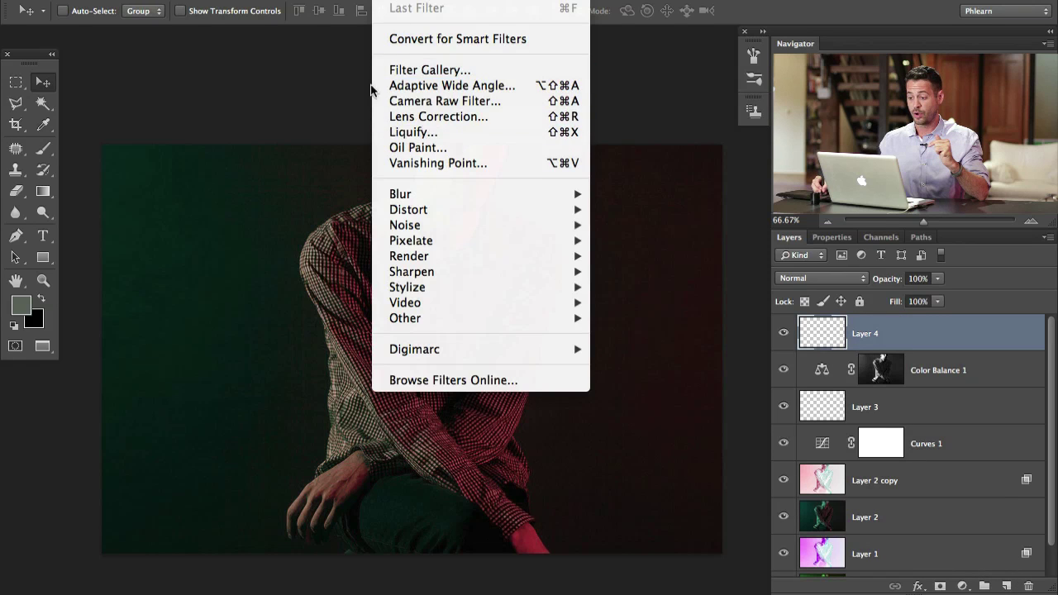
mouse_move(358, 2)
left_click(380, 162)
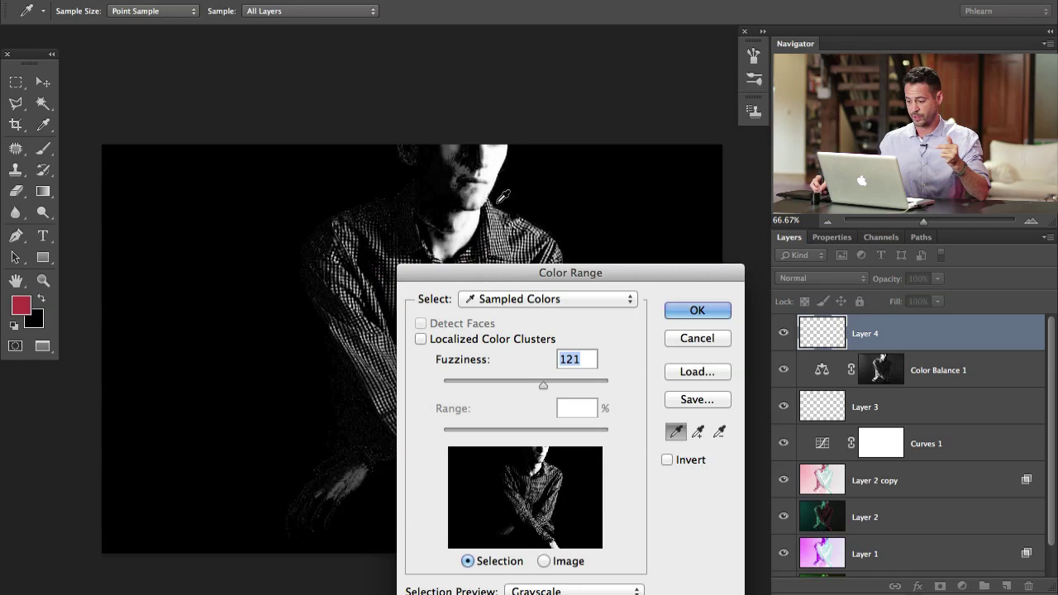
left_click_drag(543, 386, 551, 390)
left_click(682, 310)
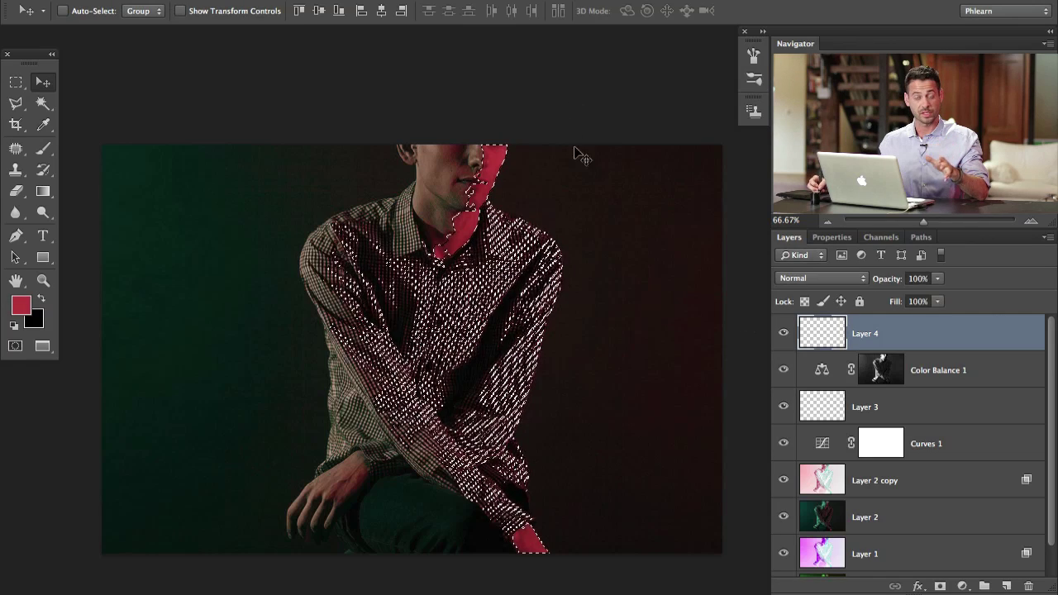
Step: Add a Color Balance adjustment masked by the red-lit selection and shift its midtones toward red to +52
left_click(962, 585)
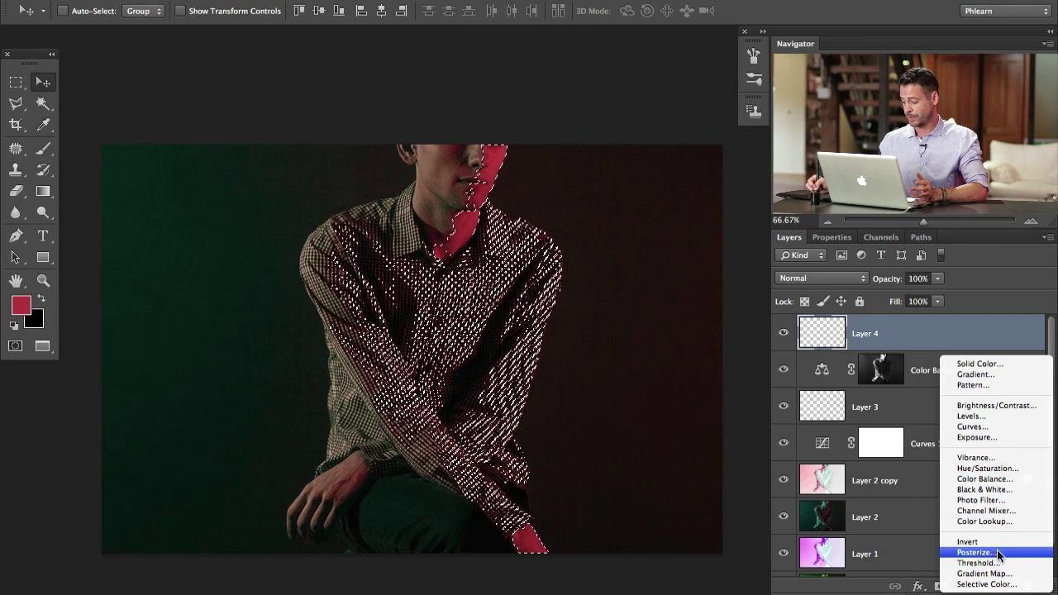
left_click(998, 480)
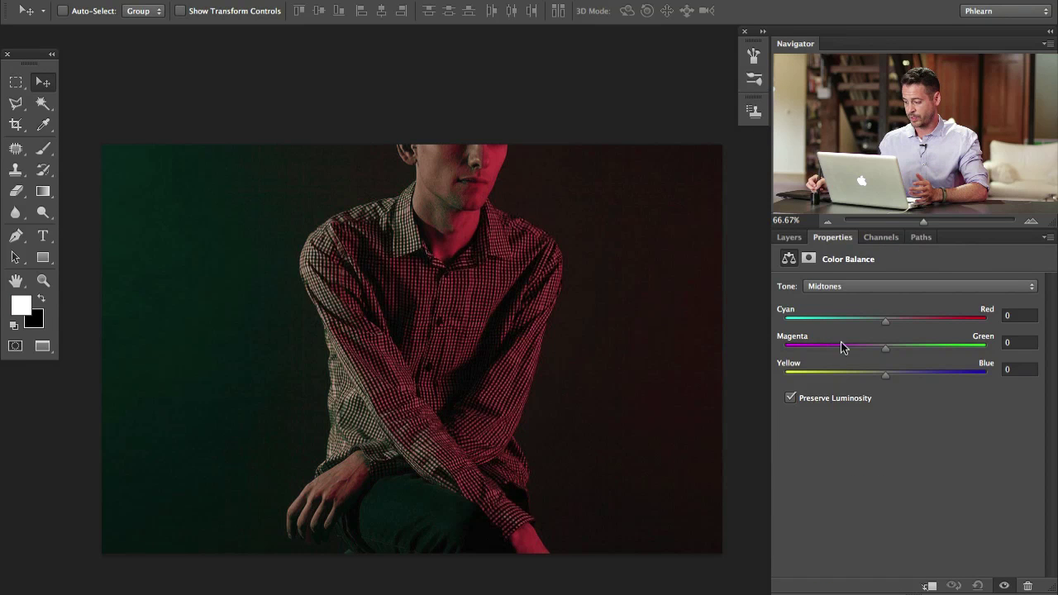
left_click_drag(885, 320, 941, 325)
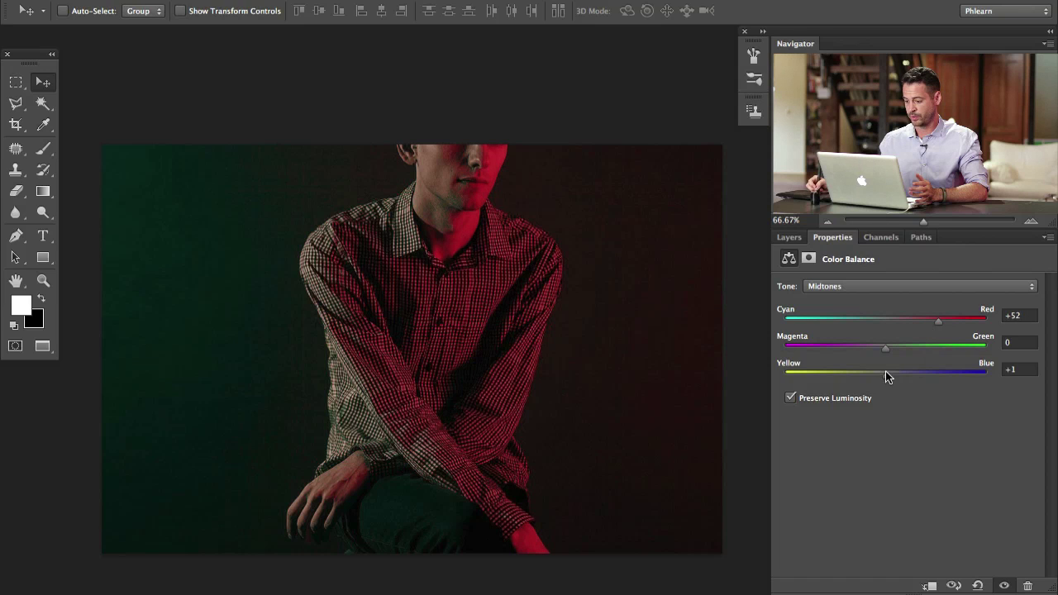
Step: Check the image with and without Color Balance 2 and lower that layer's opacity to 83%
left_click(779, 238)
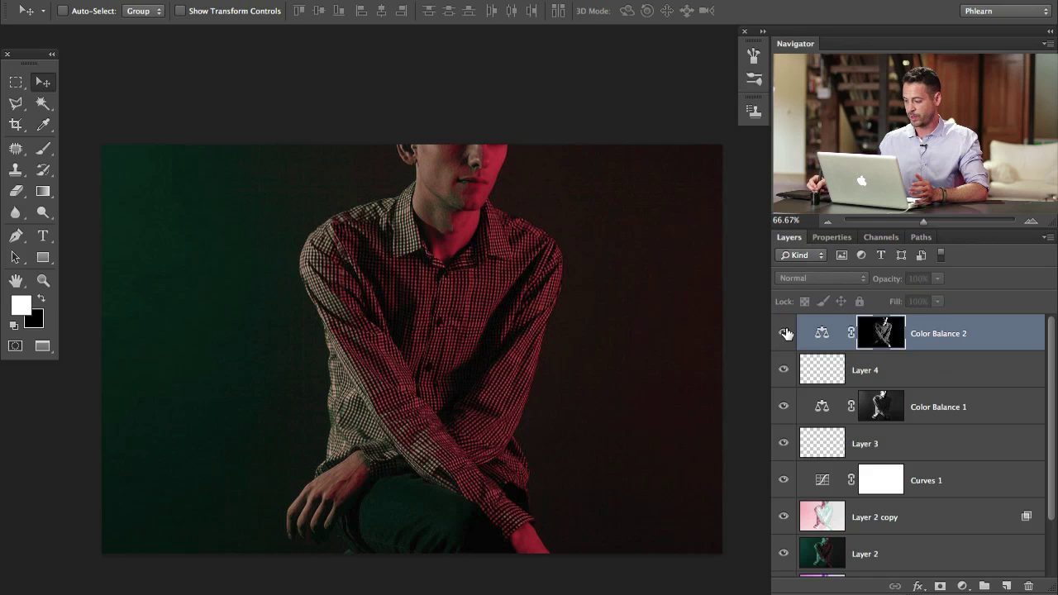
left_click(785, 333)
left_click_drag(891, 285, 881, 282)
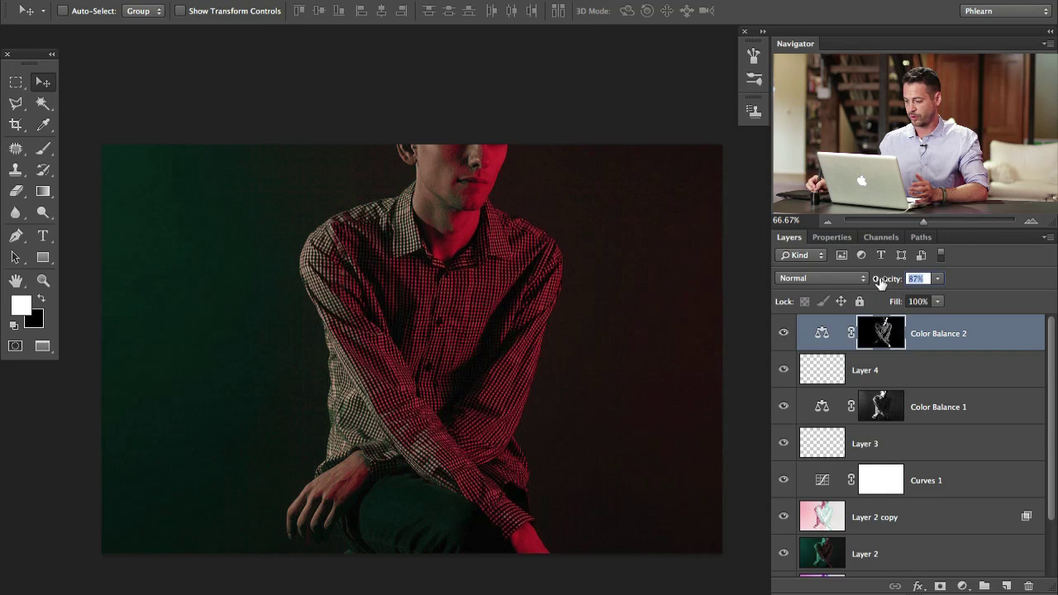
Step: Compare the face and collar up close with and without the Color Balance 1 adjustment
left_click(784, 406)
left_click(784, 407)
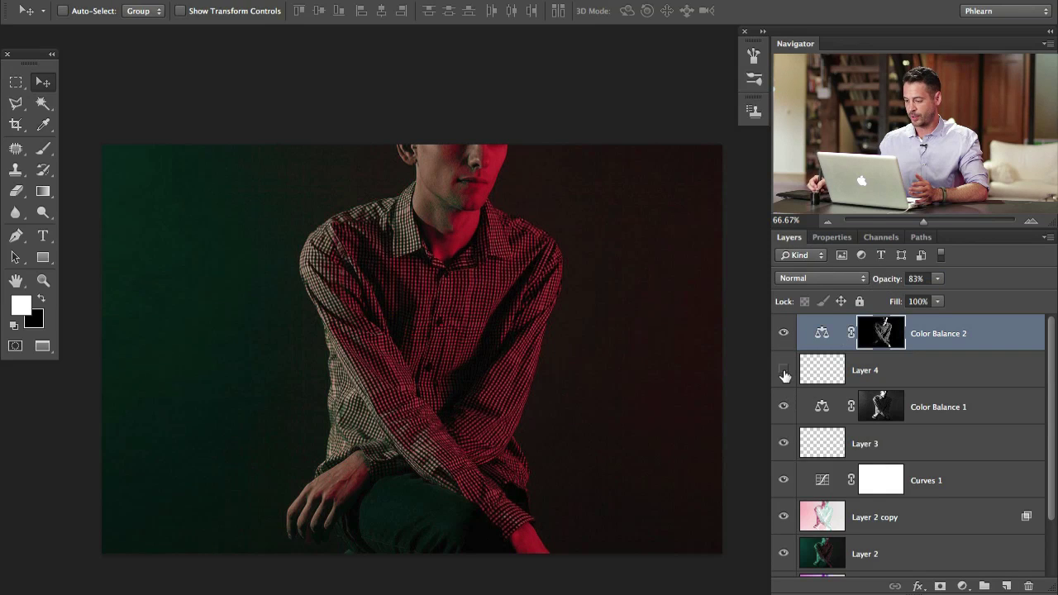
left_click(784, 371)
key("super+equal")
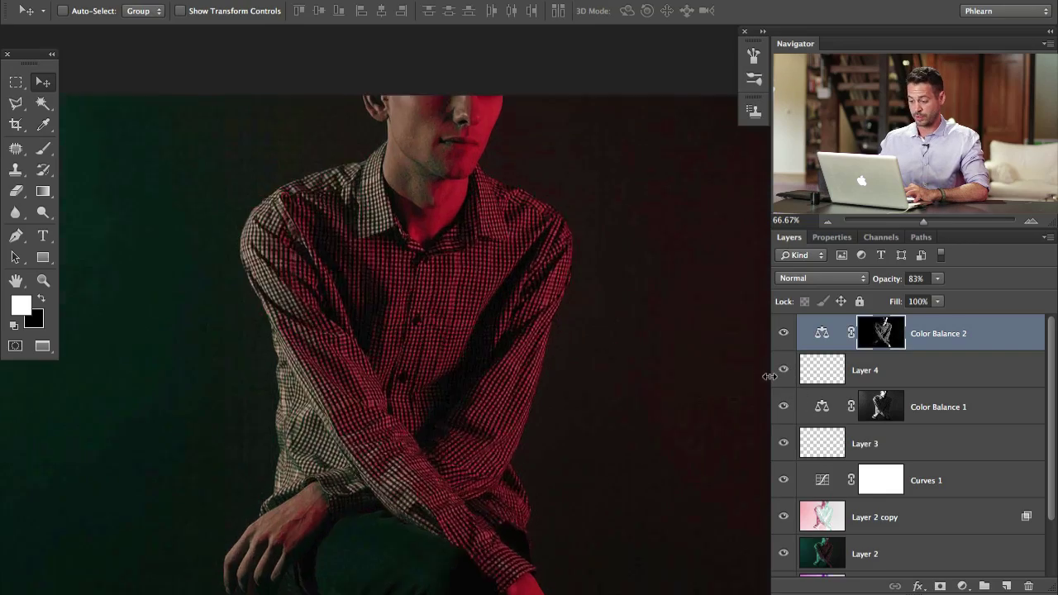
key("super+equal")
key("super+equal")
scroll(621, 220, "up", 5)
scroll(503, 304, "up", 1)
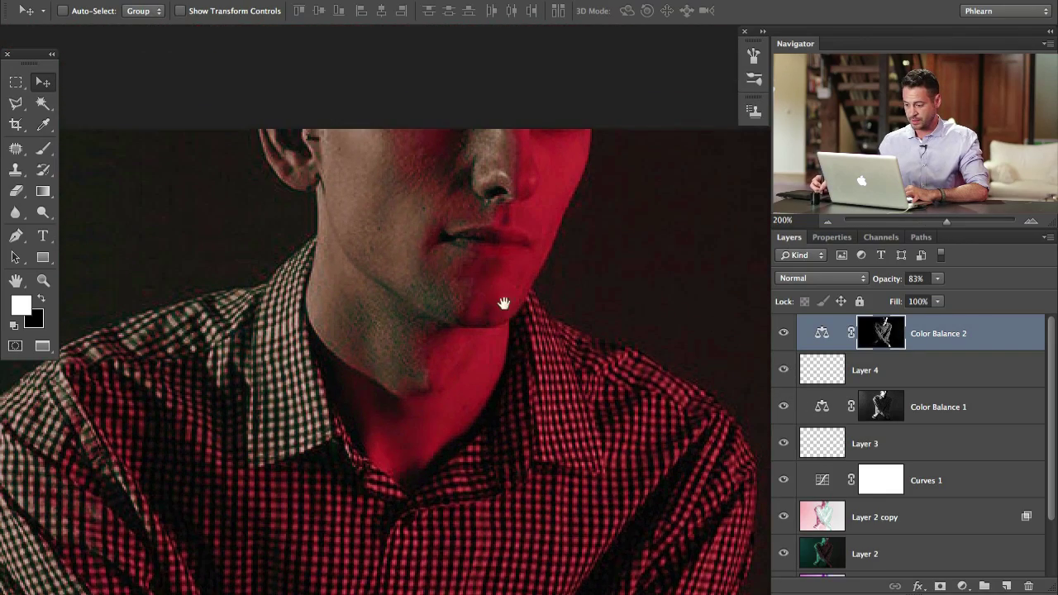
left_click(784, 406)
left_click(784, 406)
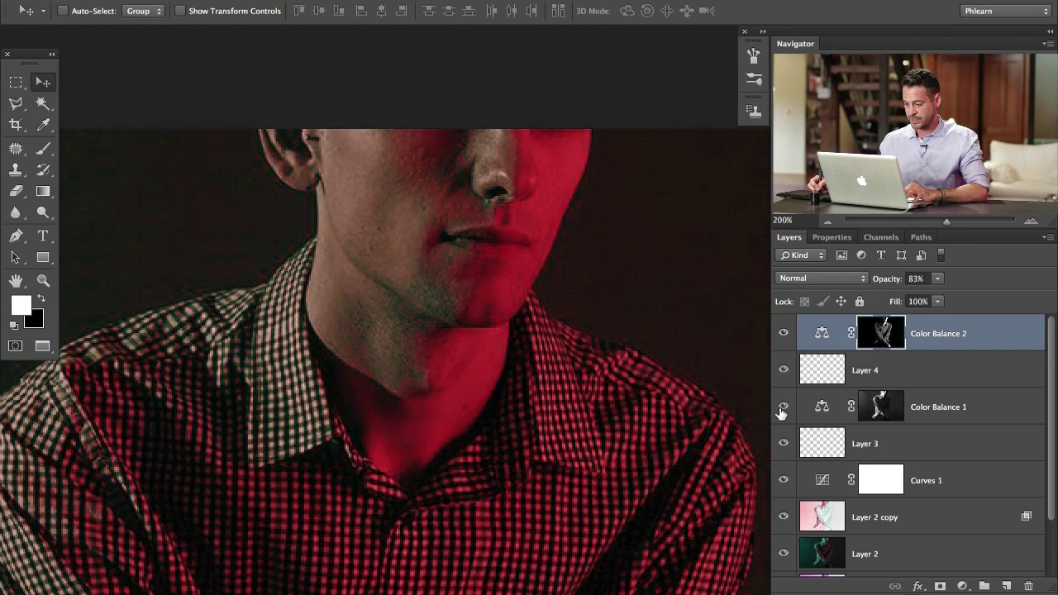
left_click(784, 406)
Step: Inspect the Color Balance 1 layer mask on its own, and view the image with both Color Balance layers and Layer 4 hidden
left_click(881, 409, "alt")
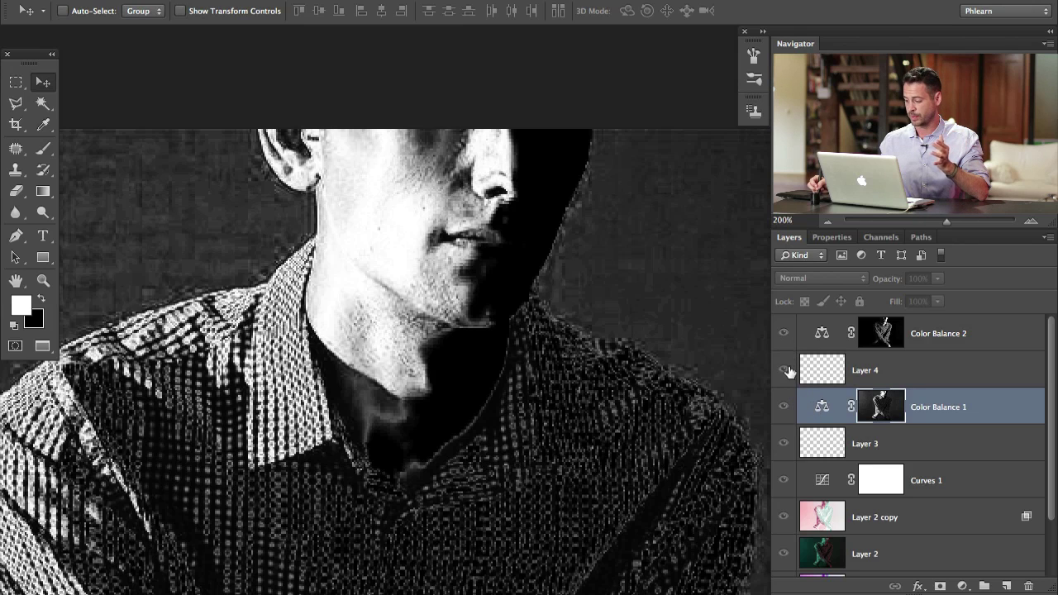
left_click(881, 407, "alt")
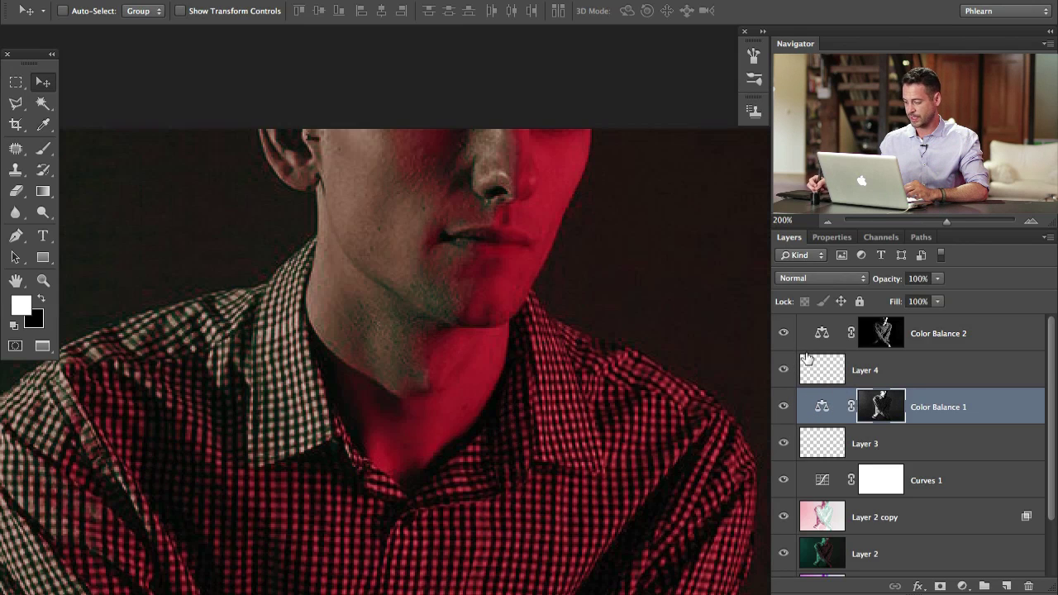
left_click_drag(785, 333, 786, 407)
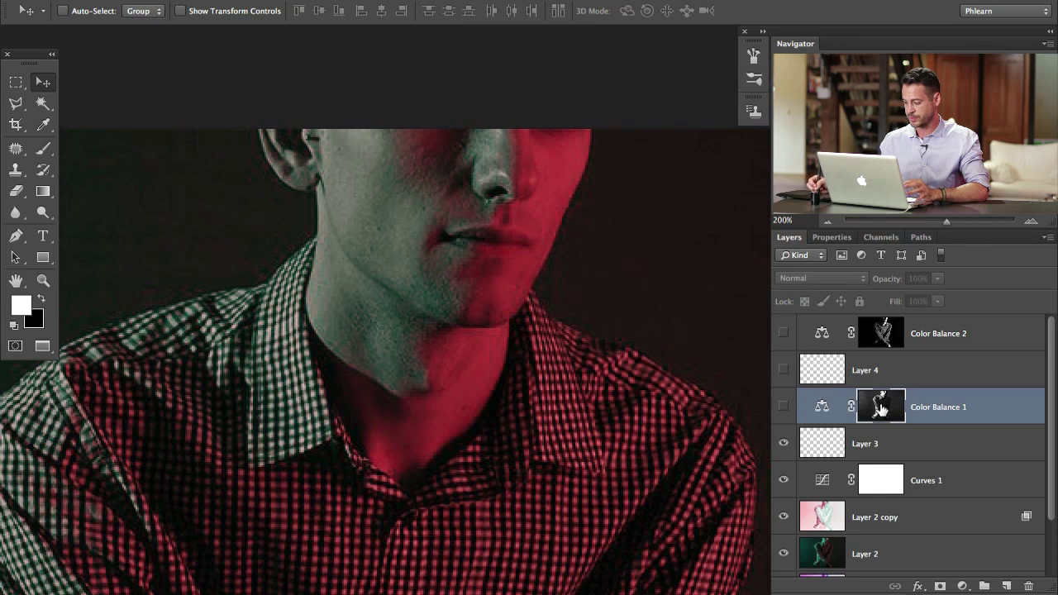
Step: Try to fill the mask of the hidden Color Balance 1 layer with black at 100% opacity
key("alt+BackSpace")
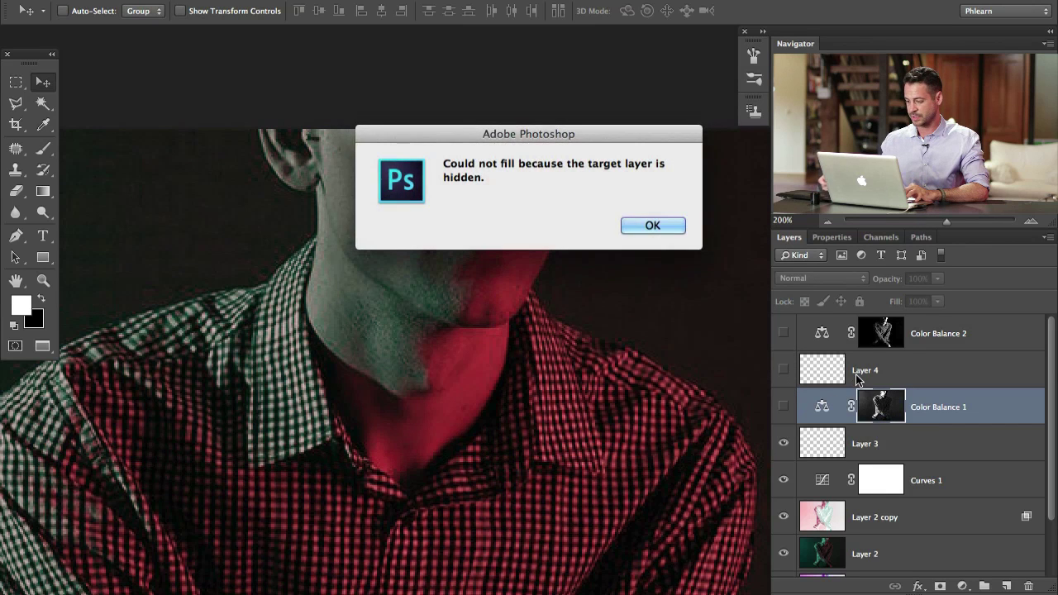
left_click(641, 225)
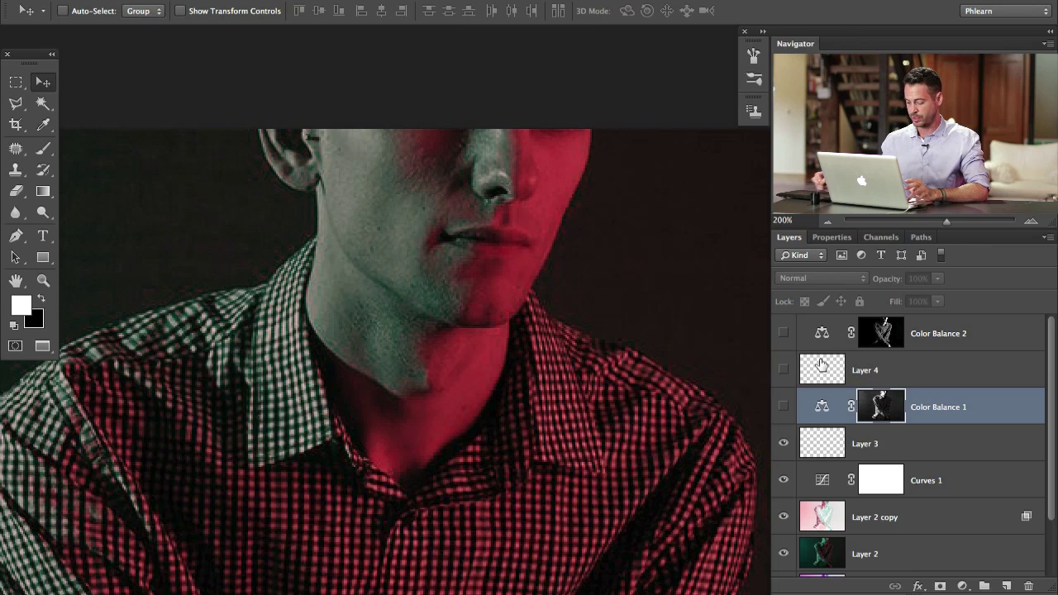
key("shift+BackSpace")
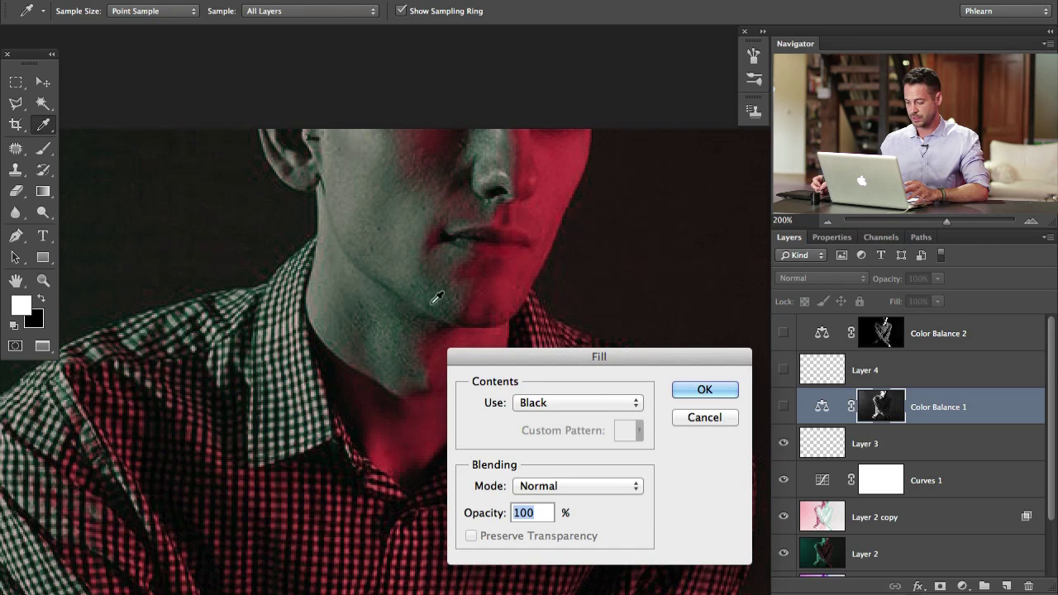
left_click(695, 392)
left_click(649, 226)
Step: Show Color Balance 1, fill its mask with black at 100% opacity, and hide the layer again
left_click(784, 407)
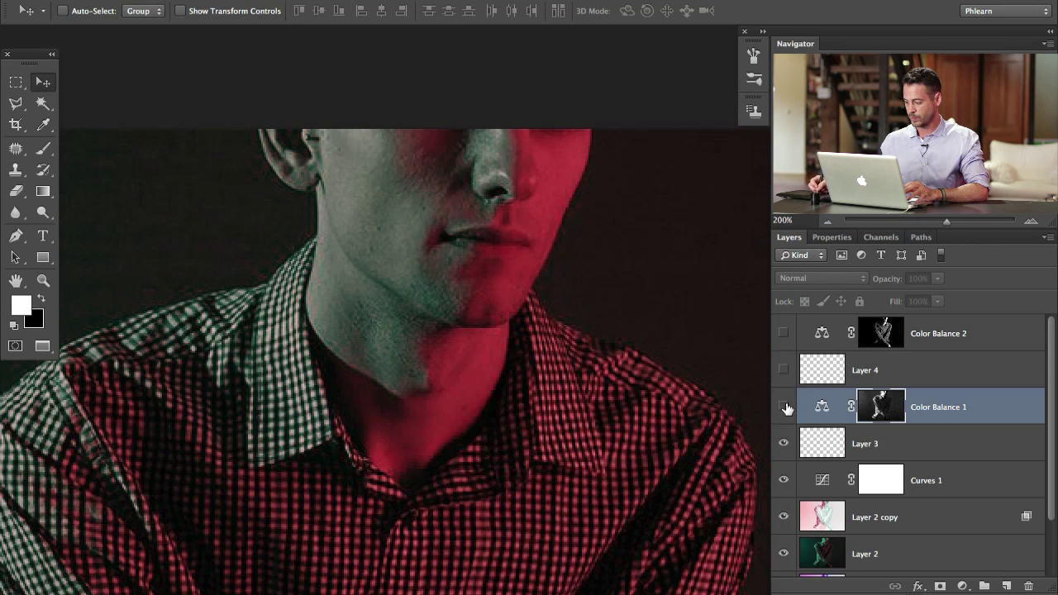
key("shift+BackSpace")
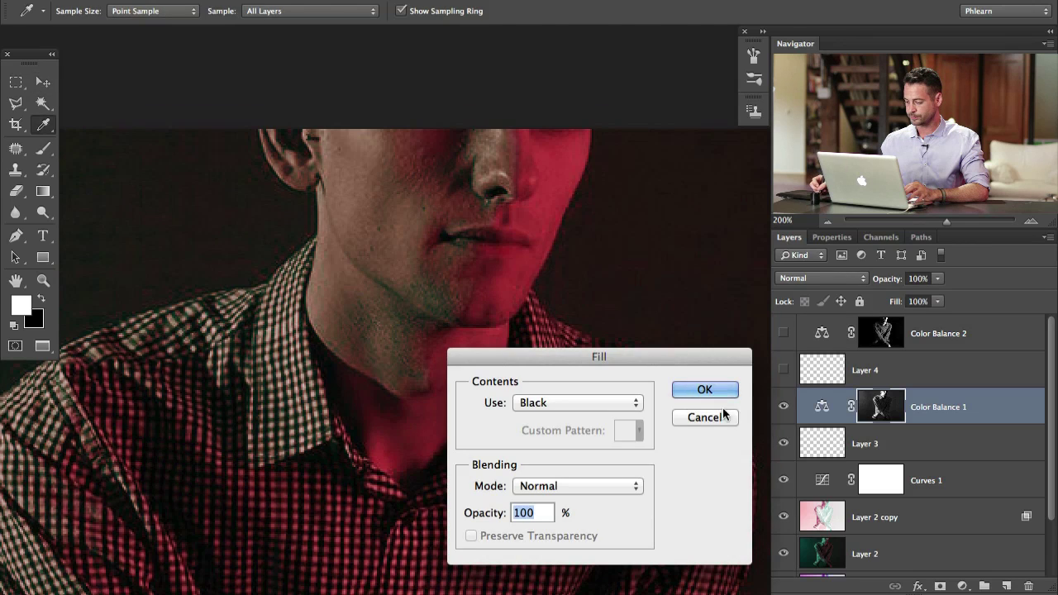
left_click(732, 395)
left_click(783, 407)
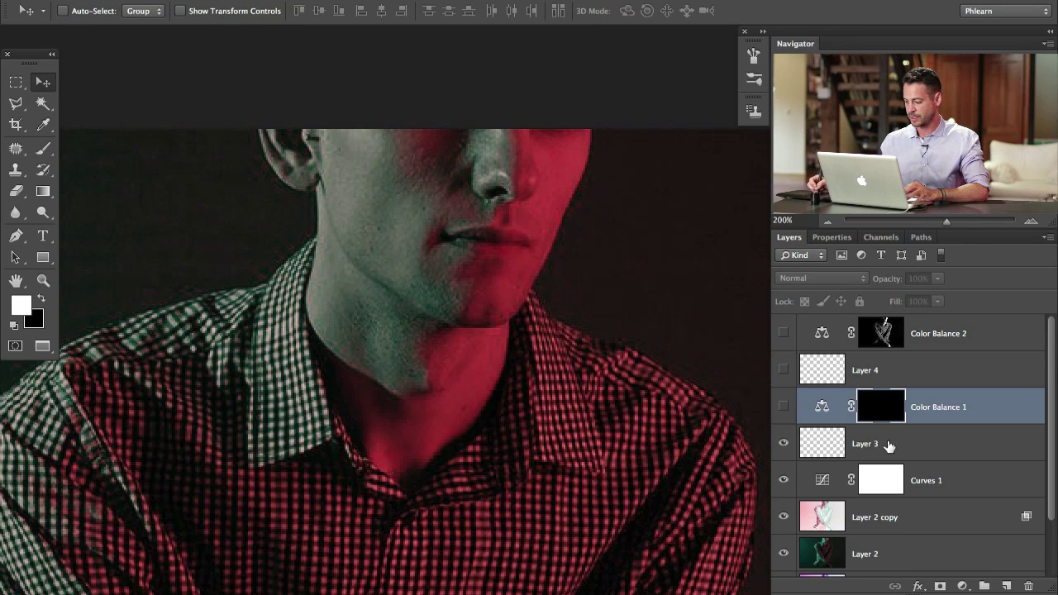
Step: From Layer 3, select the green-lit tones with Color Range, adding a sample on the jaw and using a fuzziness of 111
left_click(888, 444)
left_click(351, 0)
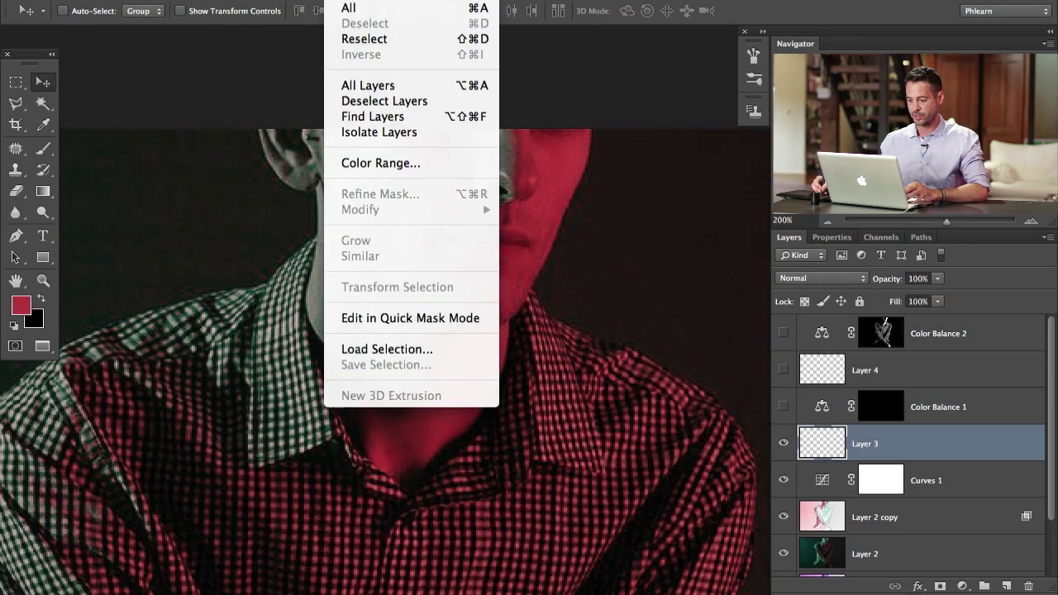
left_click(385, 163)
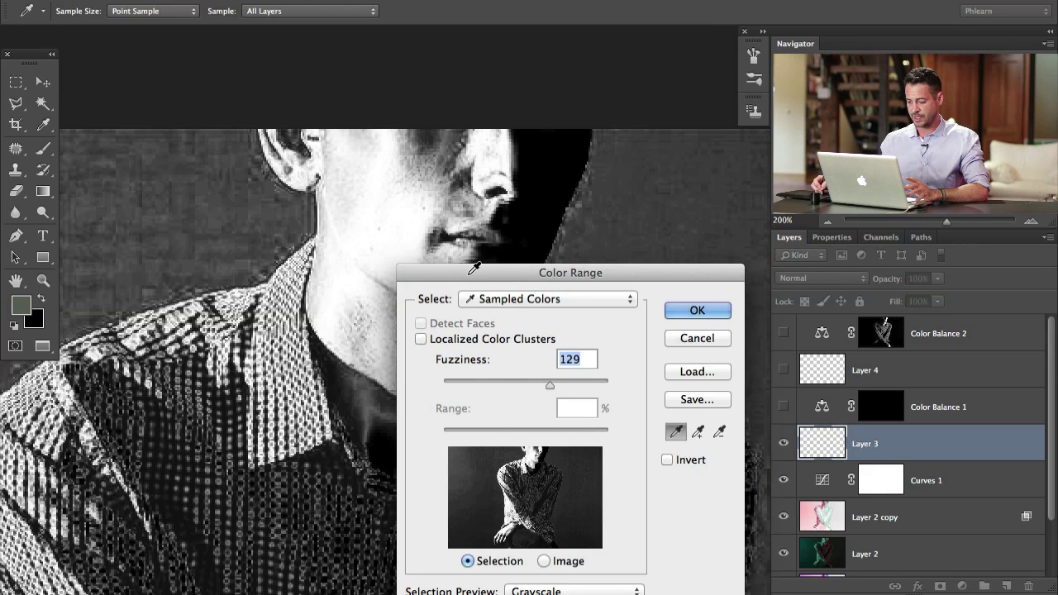
left_click_drag(477, 268, 607, 273)
left_click_drag(678, 386, 685, 388)
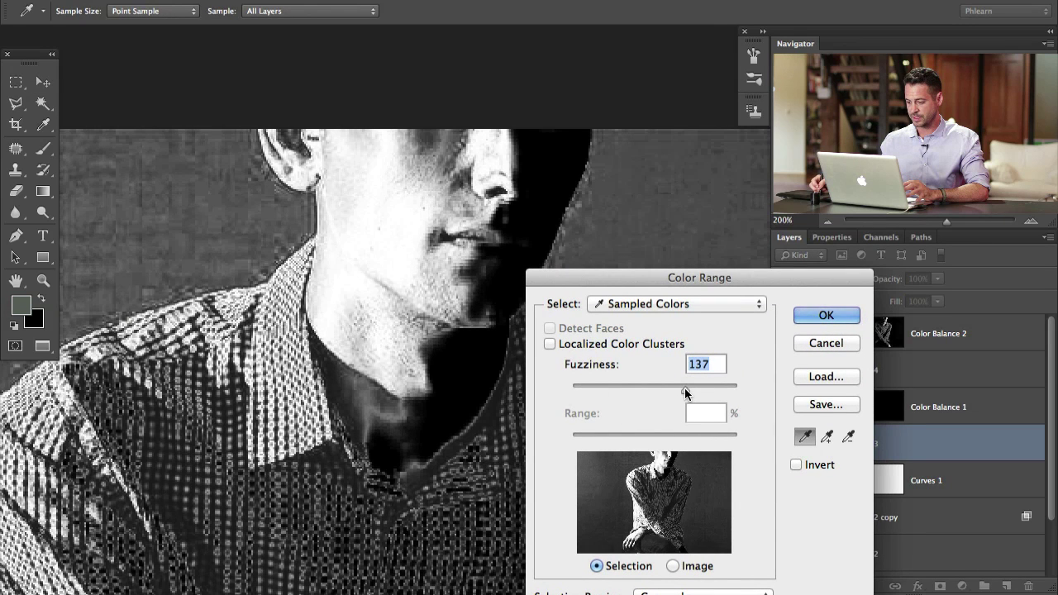
left_click(826, 436)
left_click(439, 282)
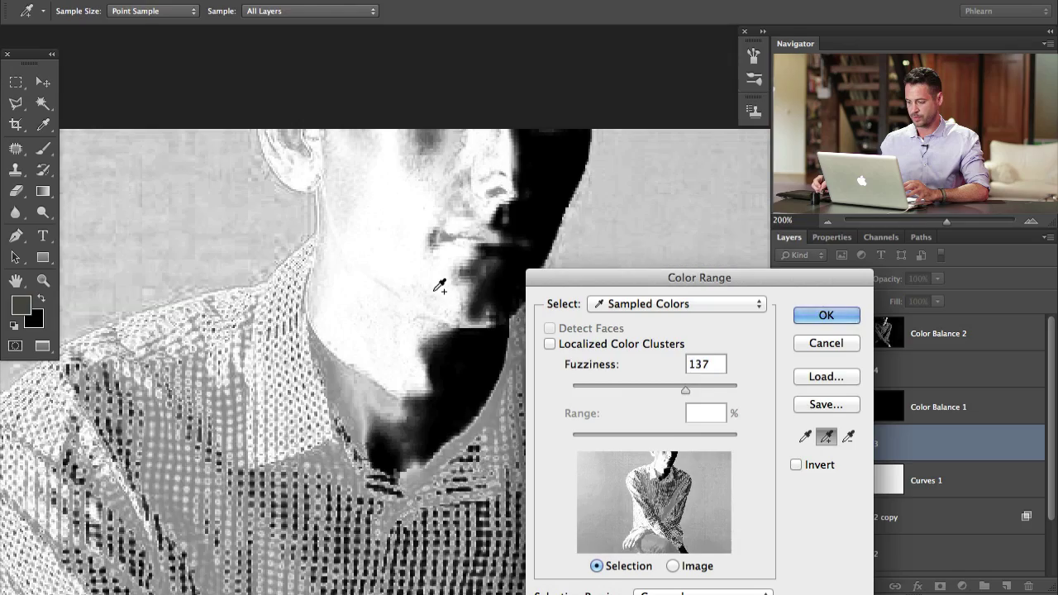
left_click_drag(685, 388, 664, 388)
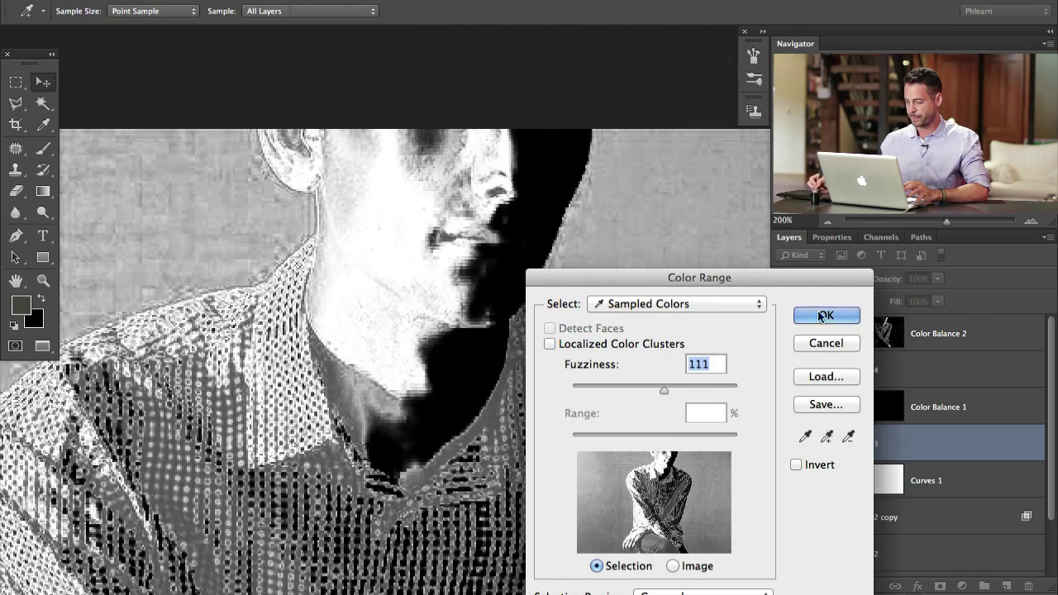
left_click(818, 315)
Step: Show Color Balance 1, fill the selected area of its mask with white, and deselect
left_click(783, 406)
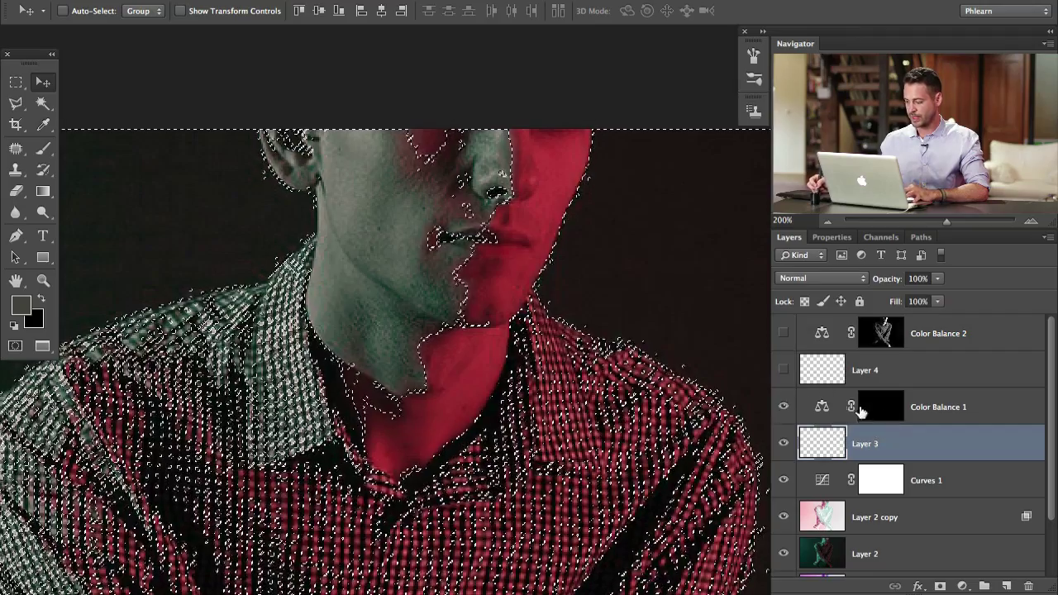
left_click(879, 406)
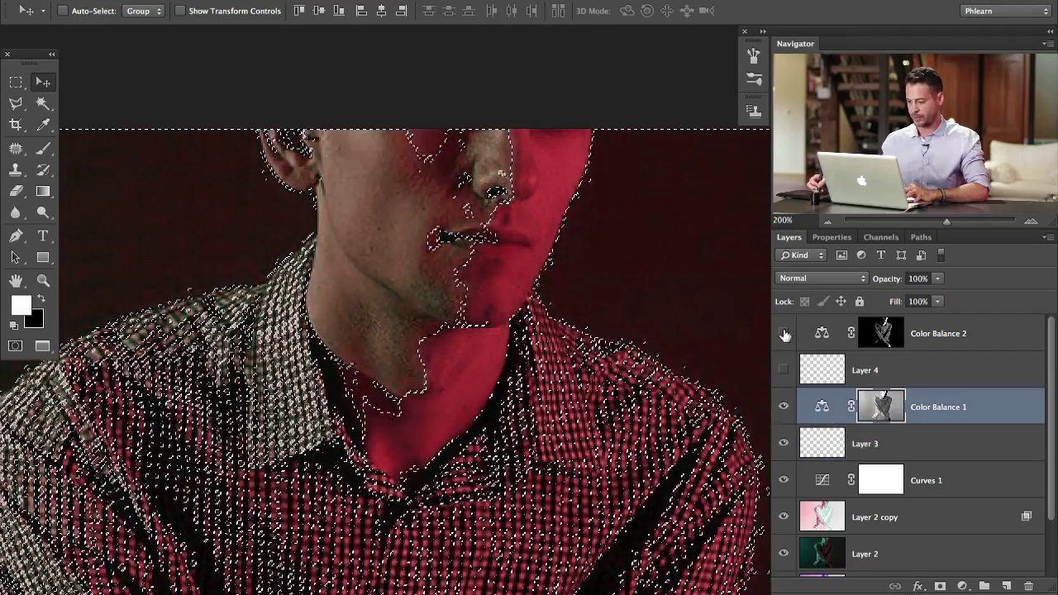
key("ctrl+d")
Step: Turn Layer 4 and Color Balance 2 back on and fit the whole portrait in view
key("super+minus")
key("super+minus")
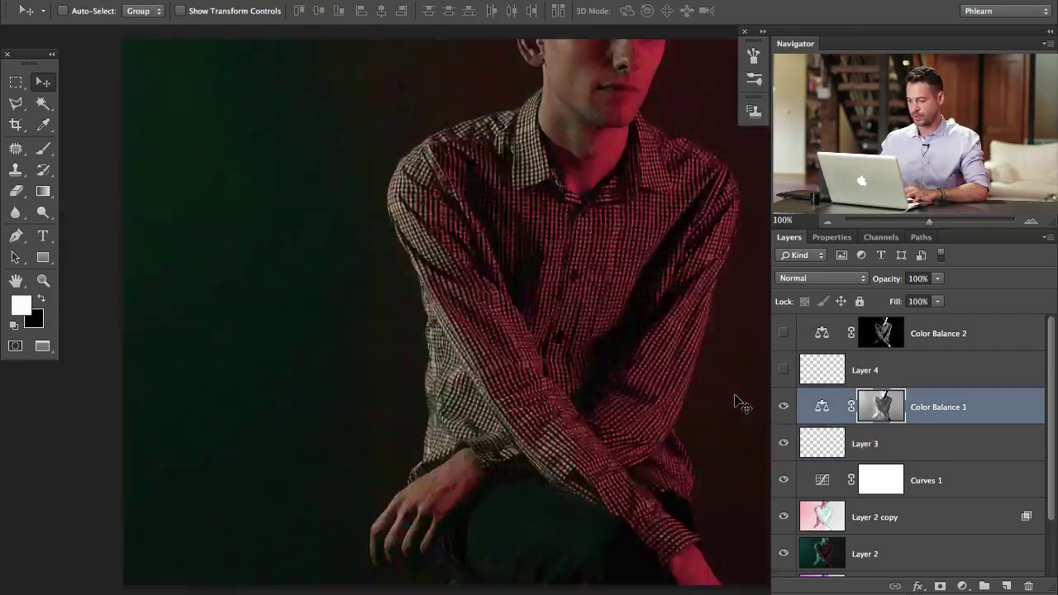
left_click_drag(670, 363, 553, 401)
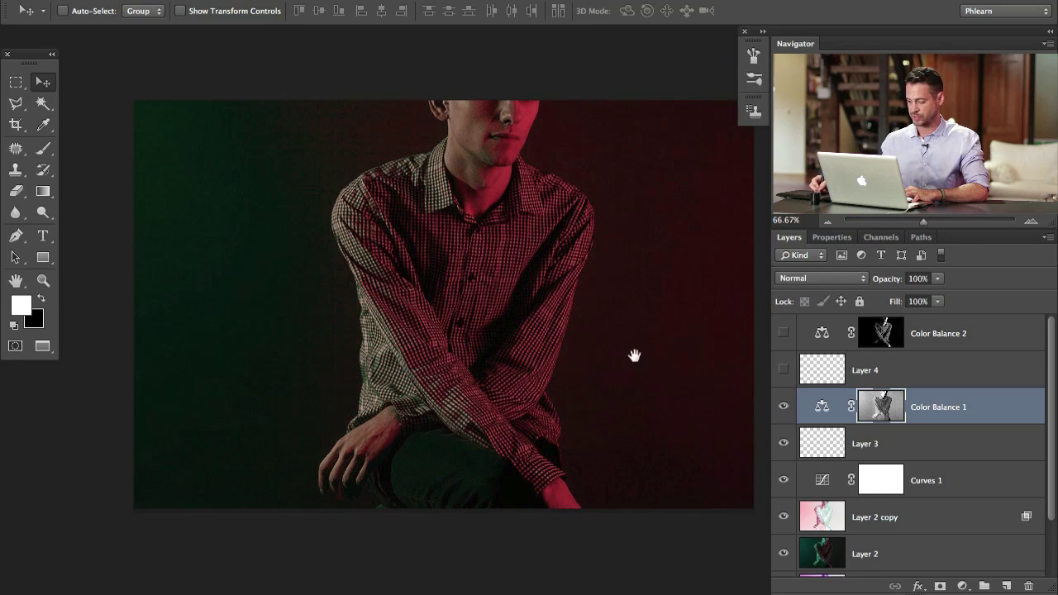
mouse_move(634, 356)
left_mouse_down()
mouse_move(590, 373)
mouse_move(636, 375)
left_mouse_up()
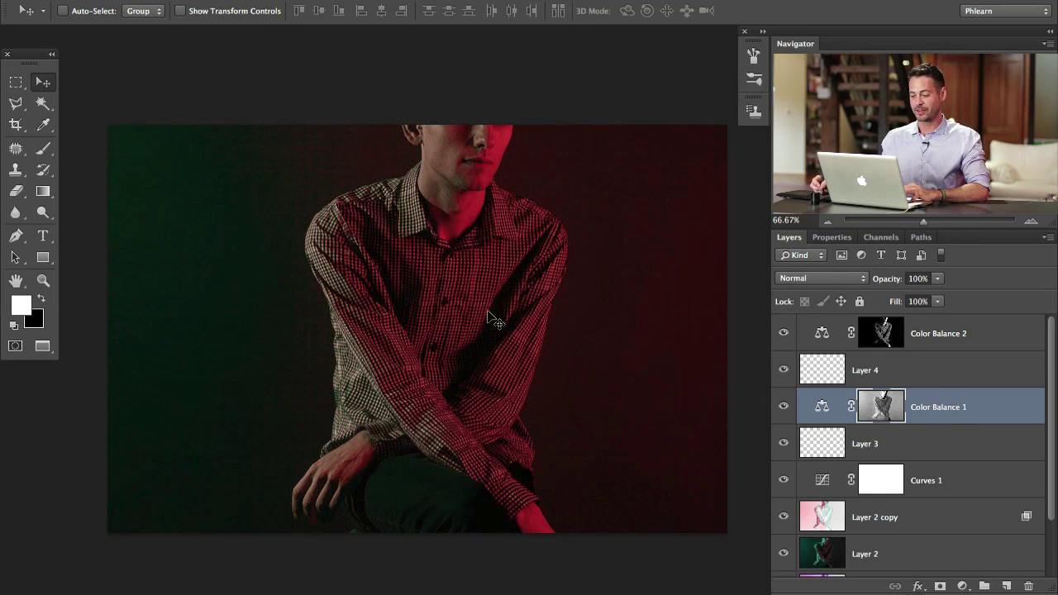
left_click_drag(486, 311, 497, 325)
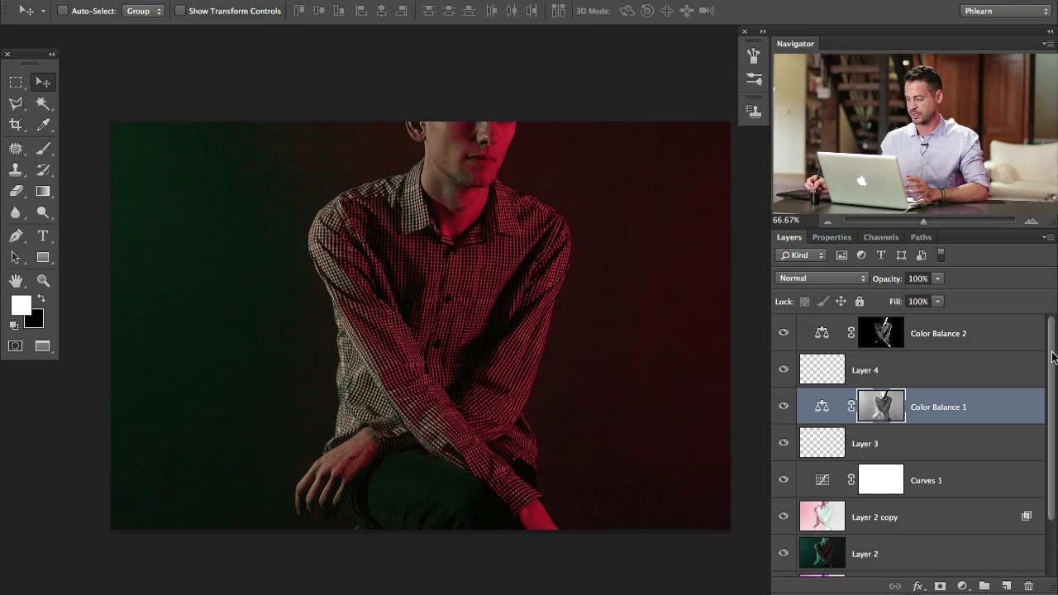
Step: Compare the original Background alone with the fully corrected image several times, ending with all layers shown
scroll(1053, 348, "down", 2)
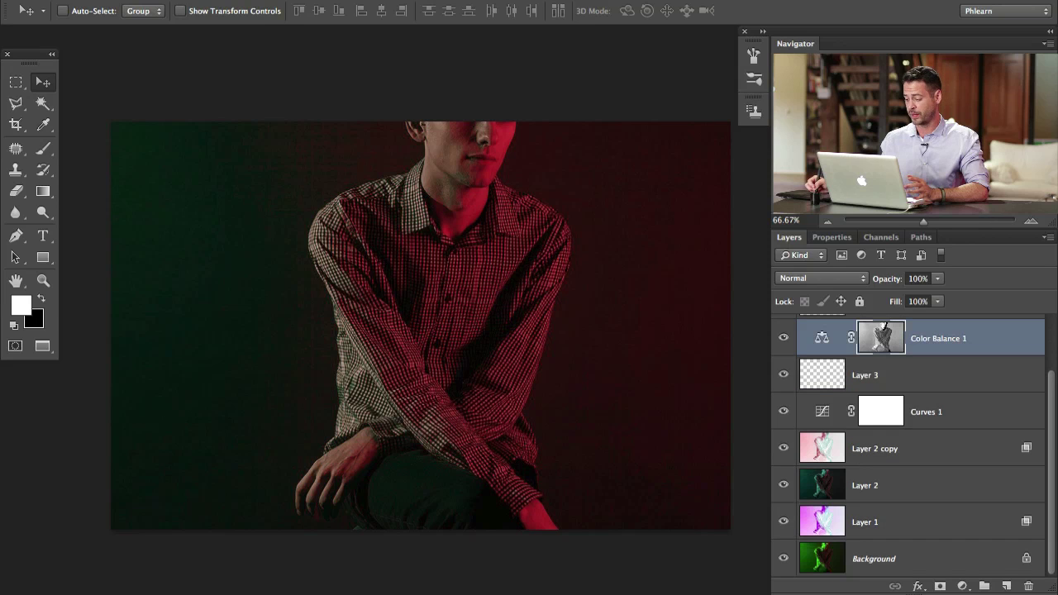
left_click(783, 561, "alt")
left_click(783, 558, "alt")
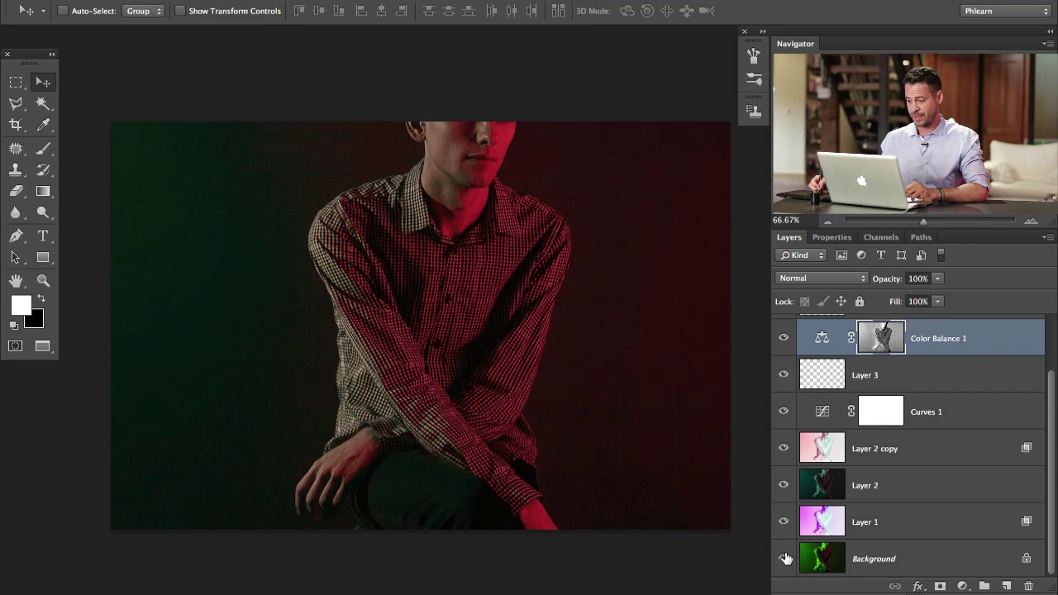
left_click(784, 559, "alt")
left_click(784, 558, "alt")
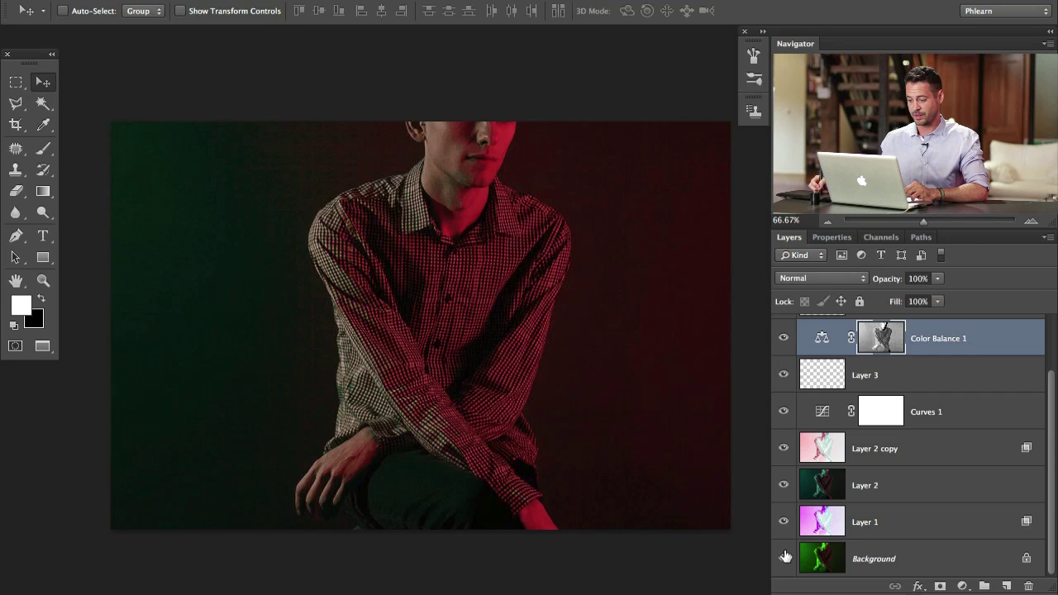
left_click(784, 559, "alt")
left_click(784, 559, "alt")
left_click(784, 559, "alt")
left_click(784, 558, "alt")
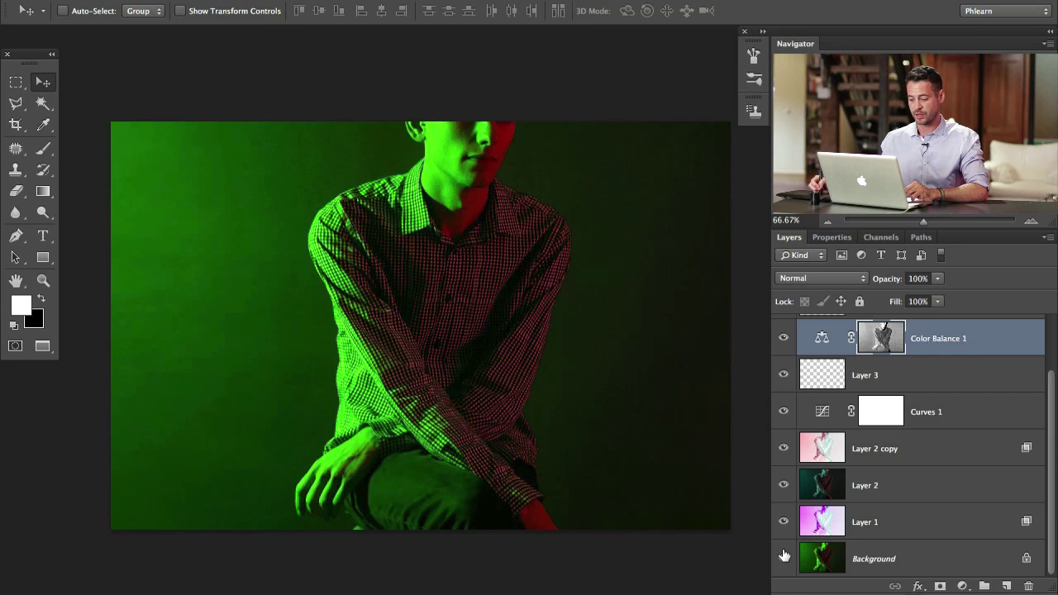
left_click(784, 558, "alt")
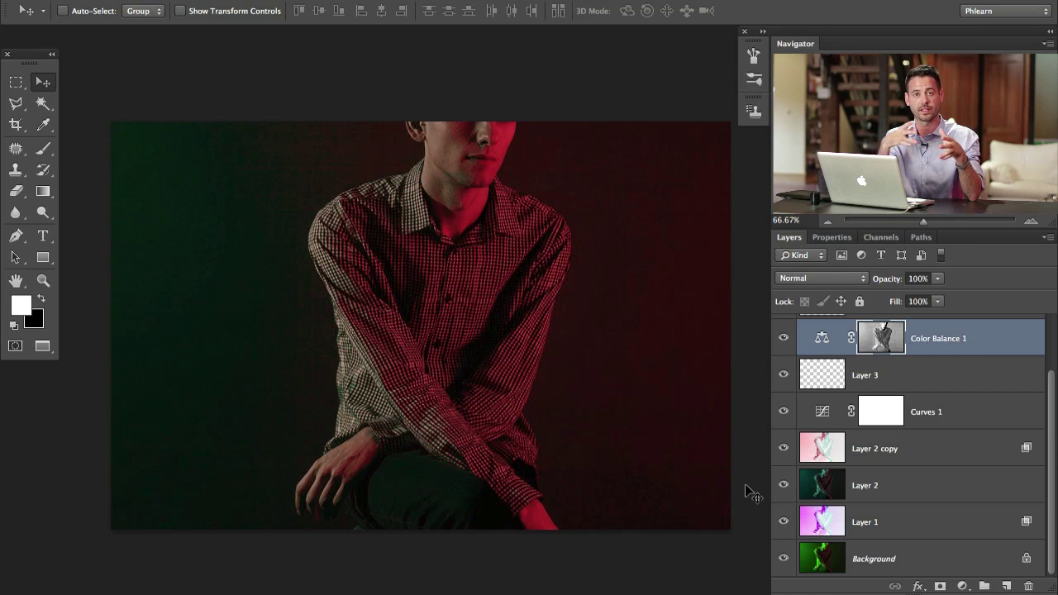